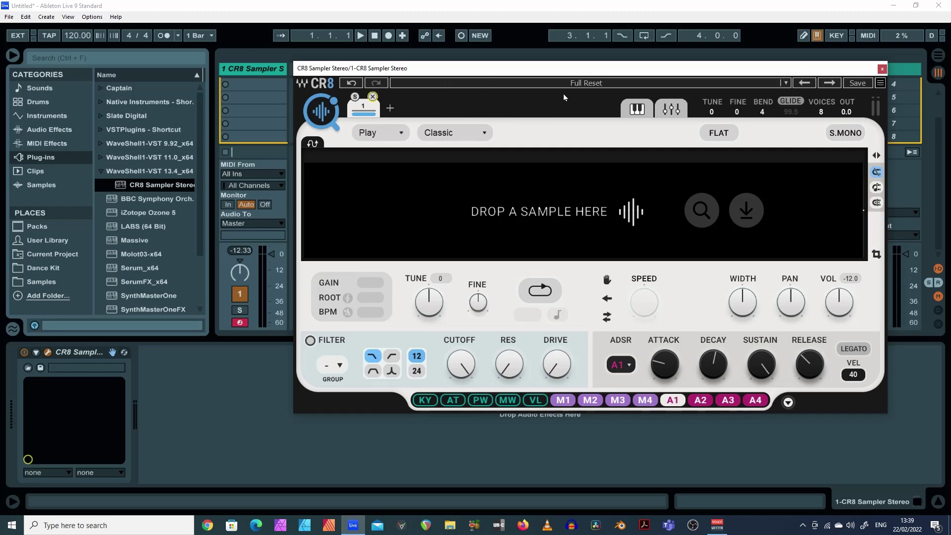
Open the COSMOS sample finder, place it beside the sampler, make it taller and browse through the sample list.
click(320, 119)
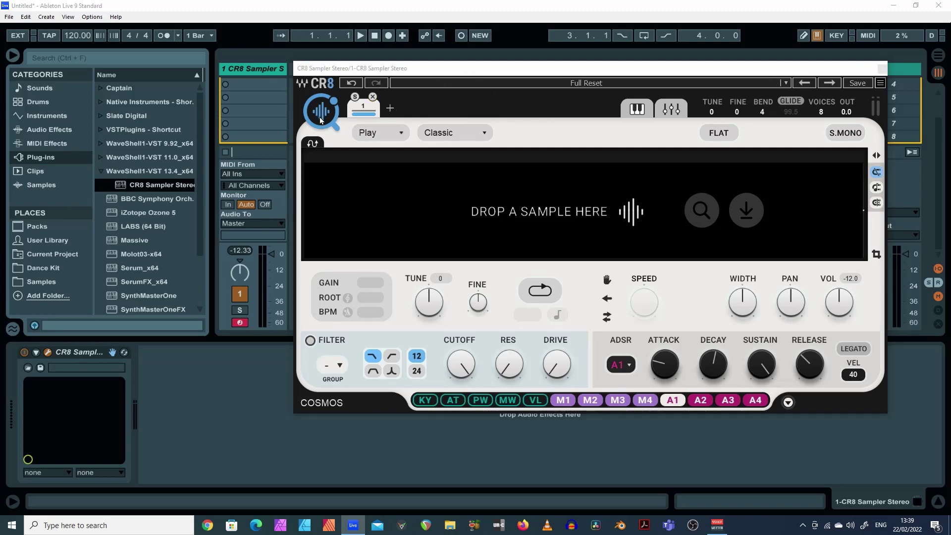
drag(639, 85, 166, 91)
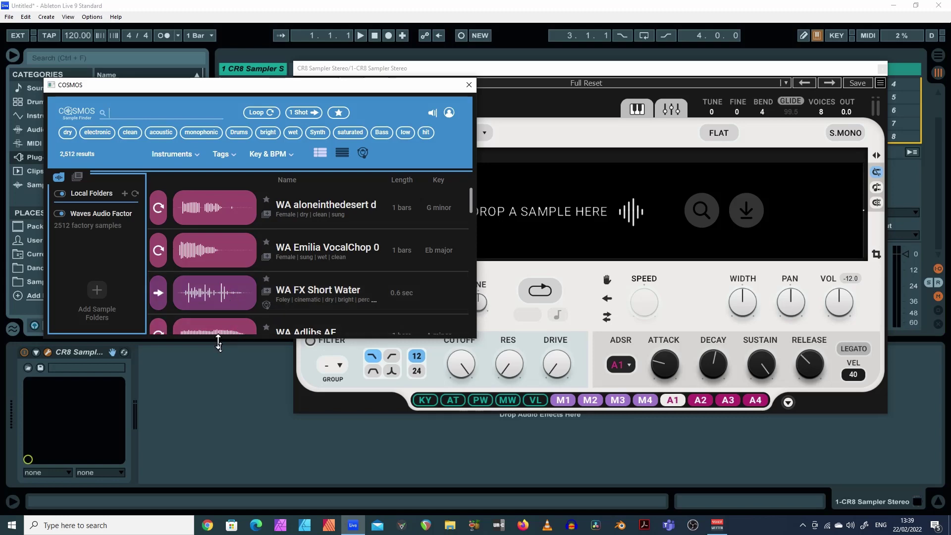
drag(219, 342, 218, 468)
scroll(222, 273, down, 5)
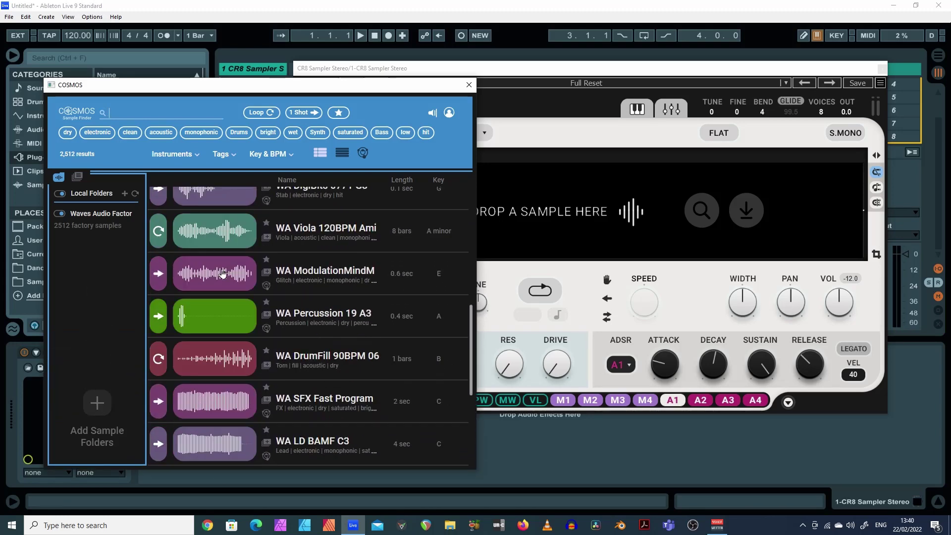
scroll(222, 273, up, 7)
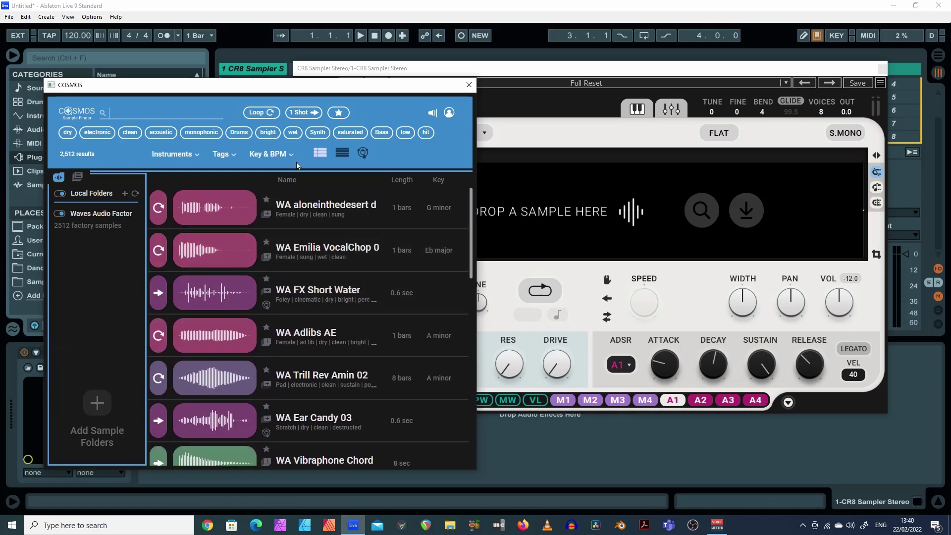
Switch the sample results from the detailed list through the compact list to the map view.
click(345, 152)
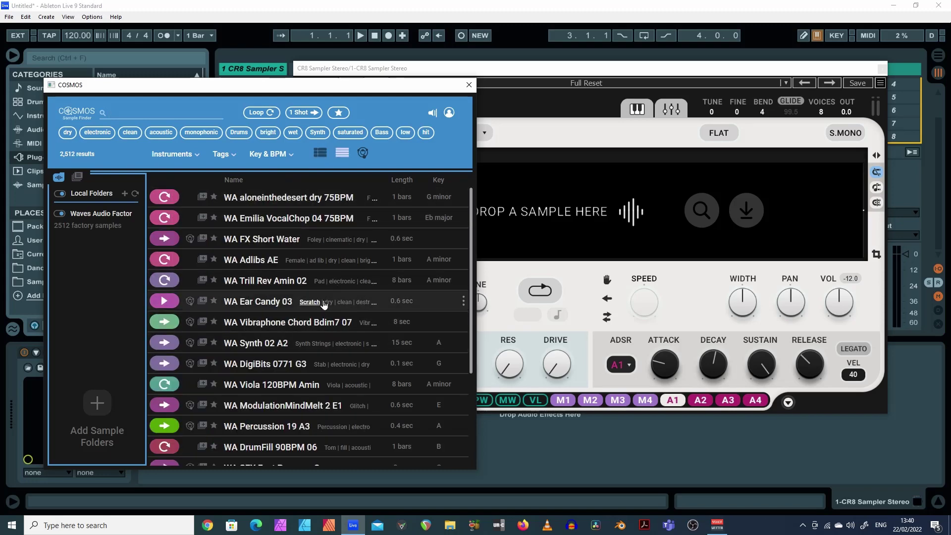
click(364, 154)
drag(269, 88, 266, 75)
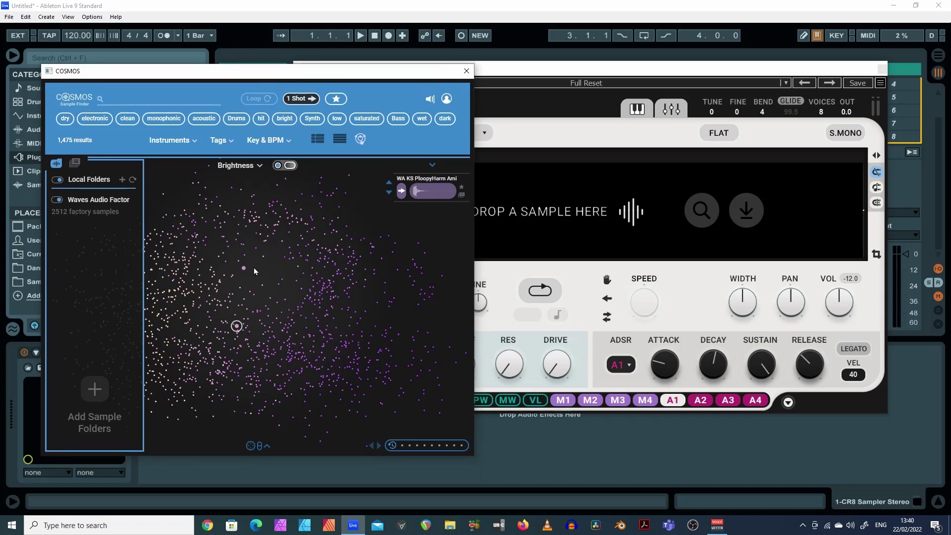
Audition one-shot samples by sweeping across several areas of the map, and widen the sample finder window.
mouse_move(254, 267)
mouse_down()
mouse_move(311, 257)
mouse_move(293, 257)
mouse_move(300, 272)
mouse_up()
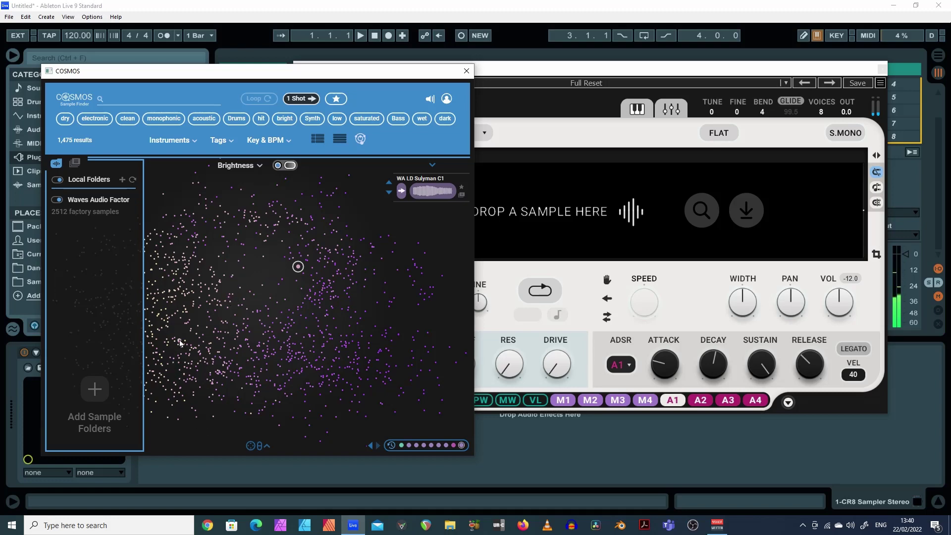
drag(196, 417, 280, 395)
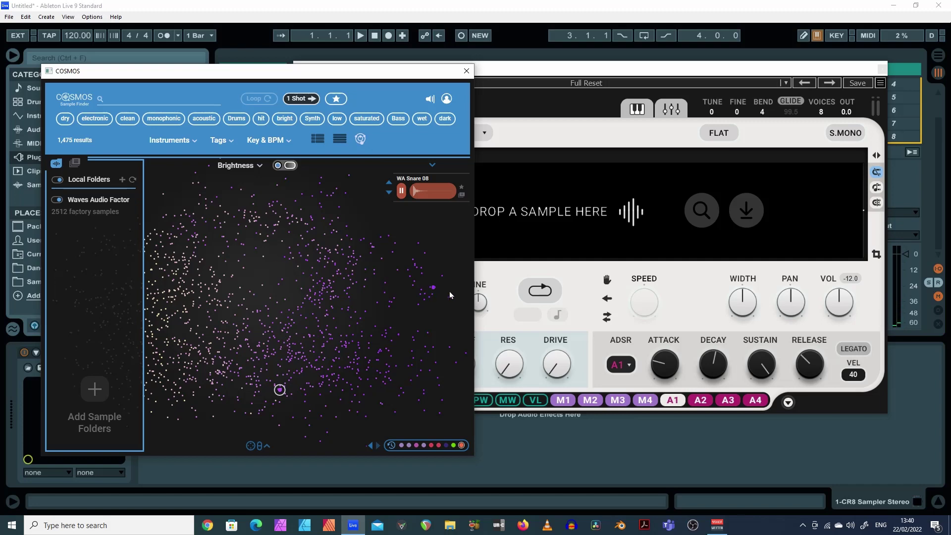
drag(479, 298, 649, 270)
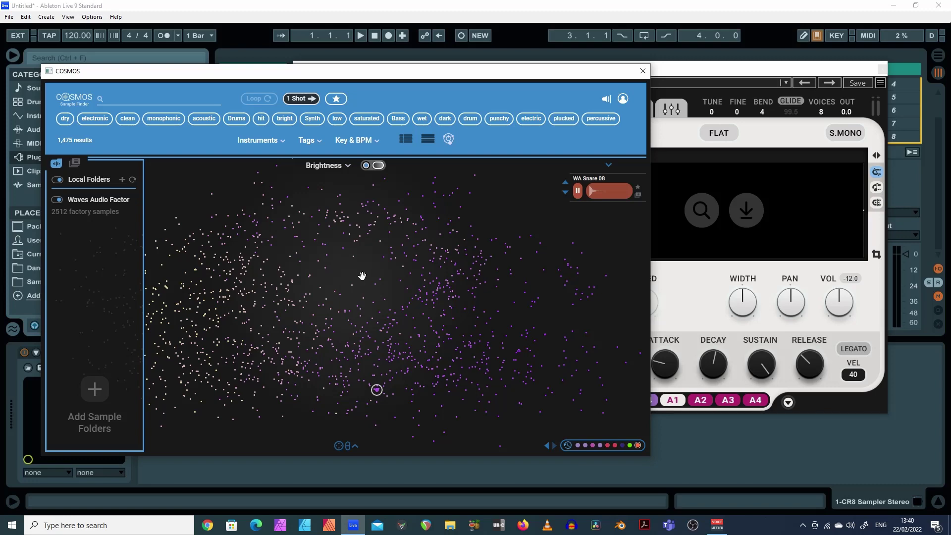
Audition the neighbouring samples WA Violin 182BPM 06 G, WA Synth 29 C2 and WA LeslieOrgan C4 in the map's upper area.
click(326, 218)
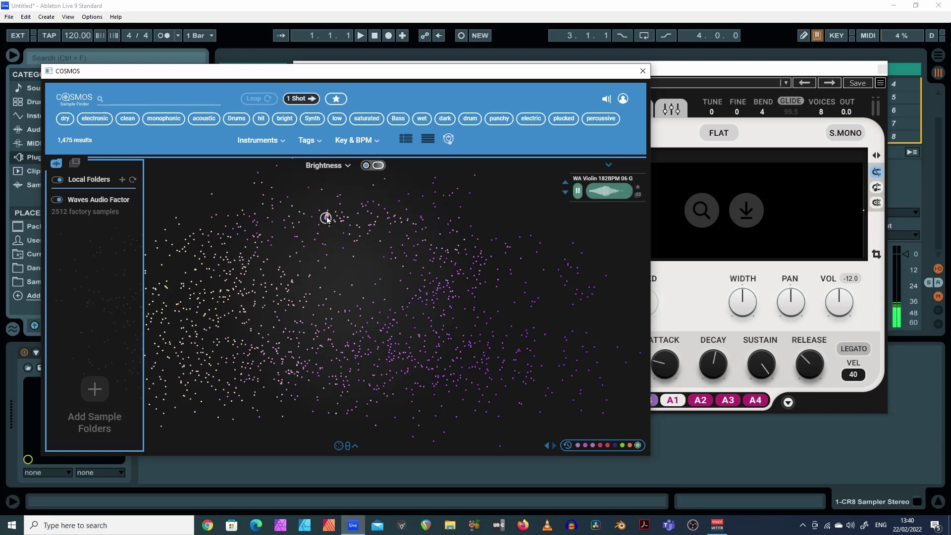
click(326, 216)
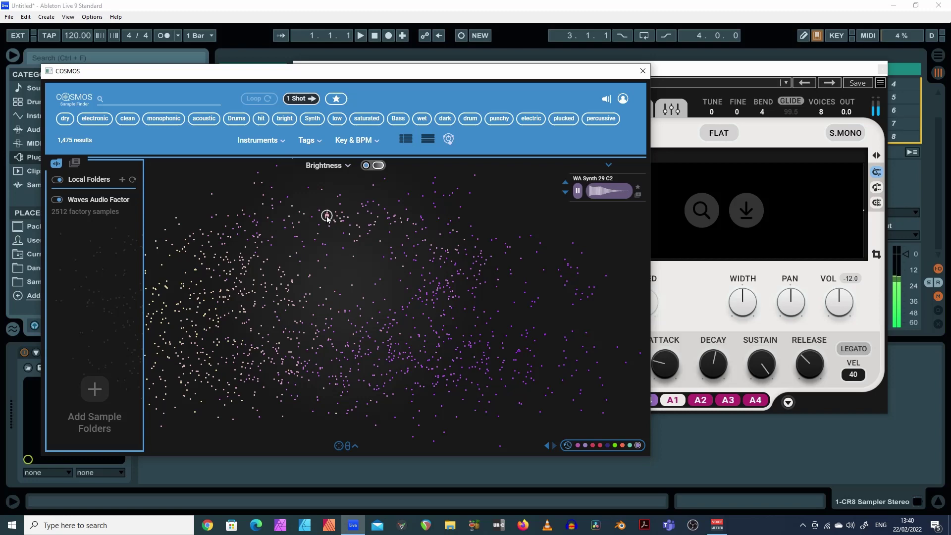
click(327, 215)
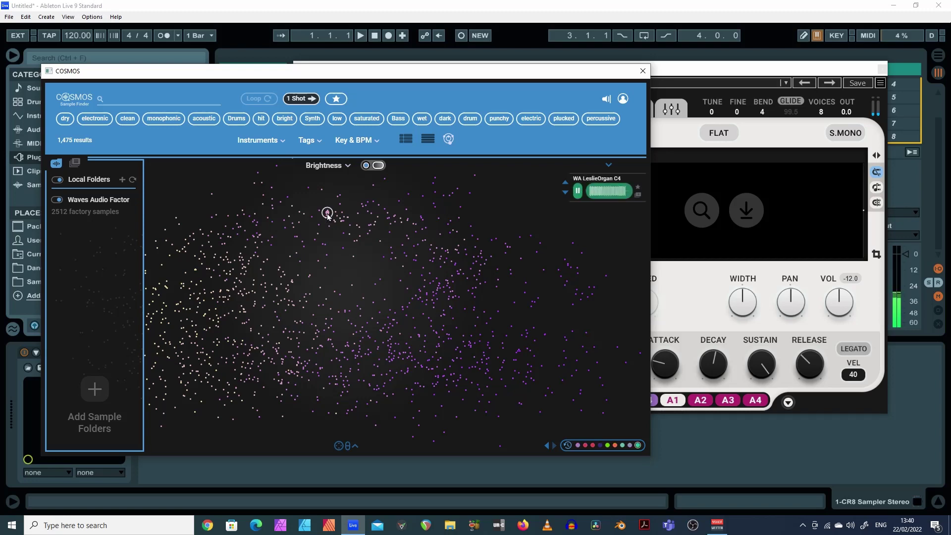
Audition the cluster of hi-hat, clap and snare samples in the map's lower right area, from WA Ohh 10 to WA Clap 22.
click(479, 343)
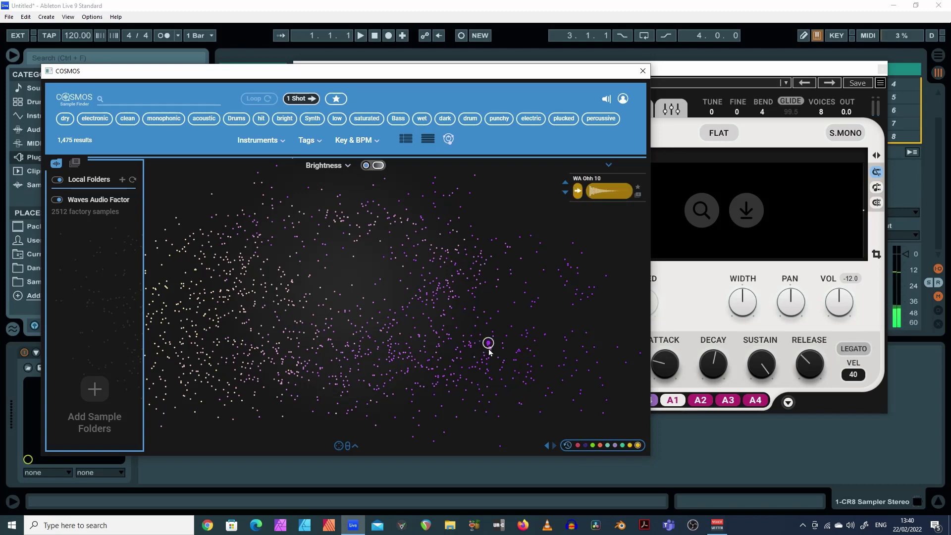
click(487, 346)
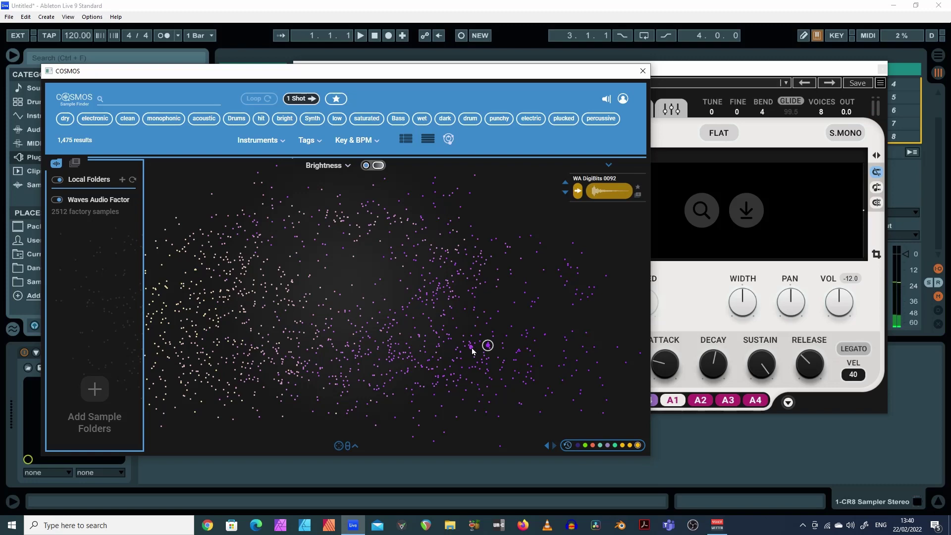
click(471, 347)
click(470, 342)
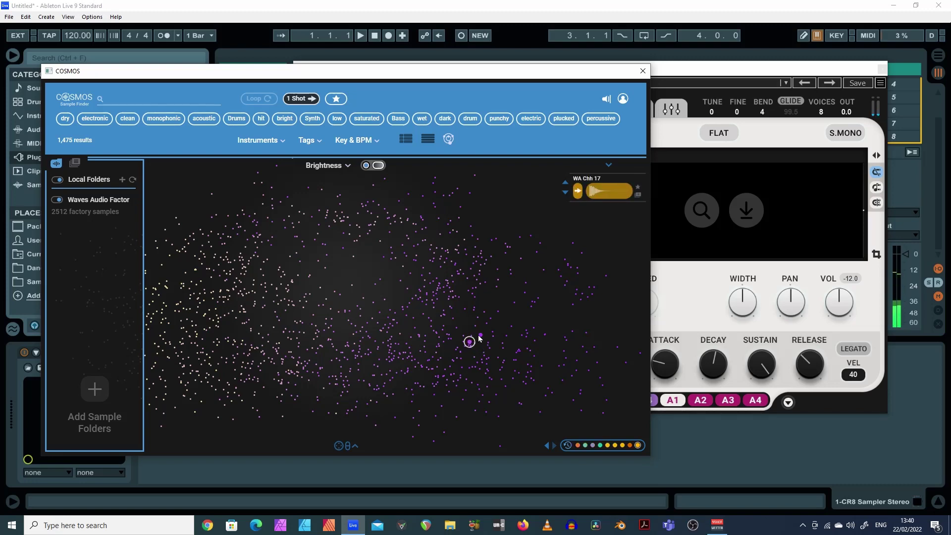
click(480, 336)
click(471, 336)
click(464, 342)
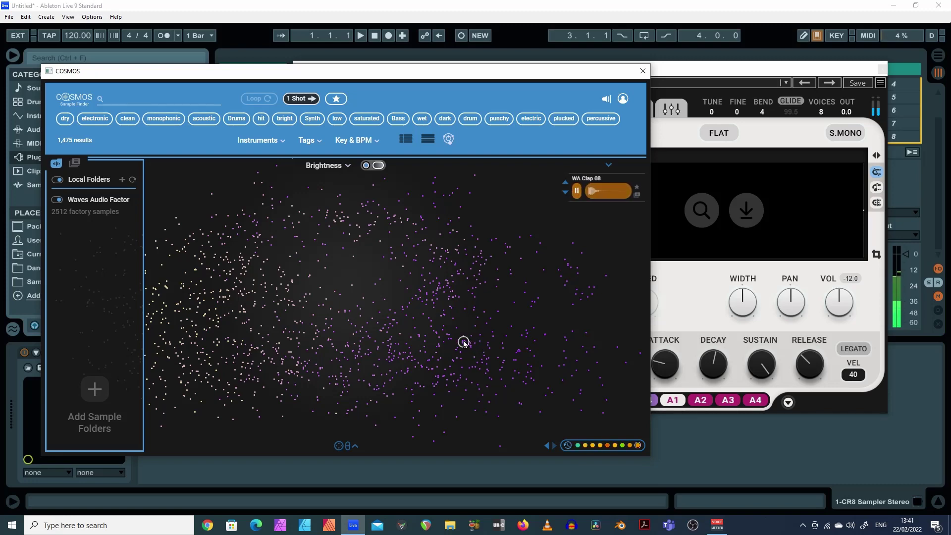
click(456, 346)
click(461, 353)
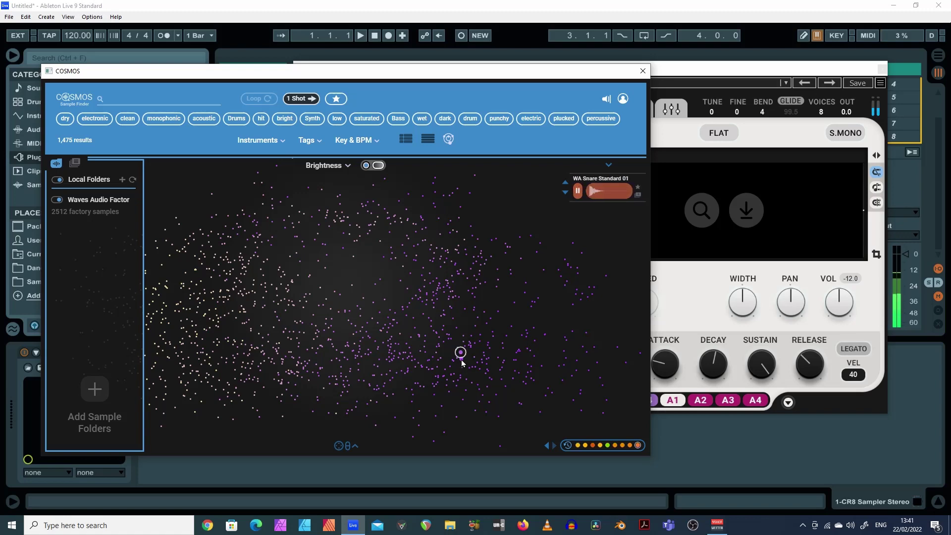
click(465, 366)
click(475, 367)
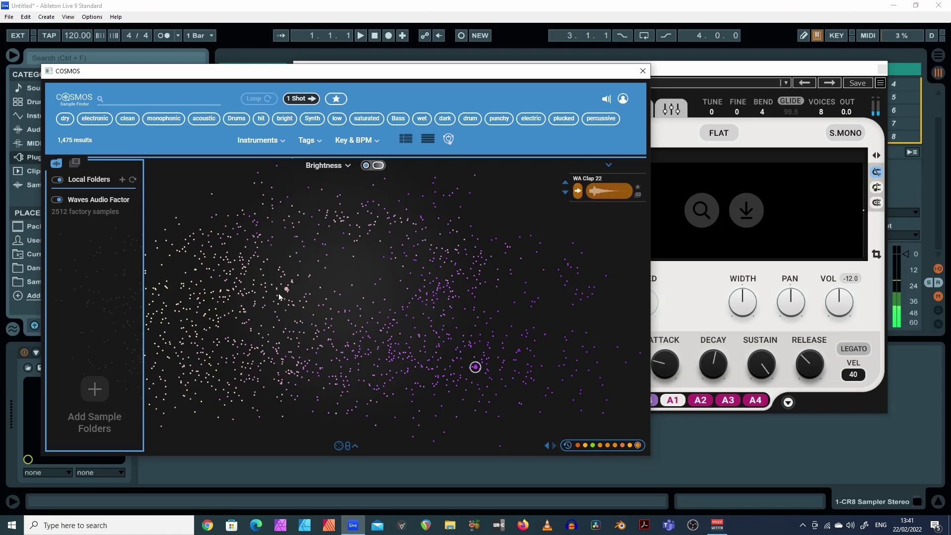
Audition bass and sub samples on the map's left side, including WA Boom Tight G0, WA 808 Warm Short D0 and WA SubHit 08 C0.
click(210, 365)
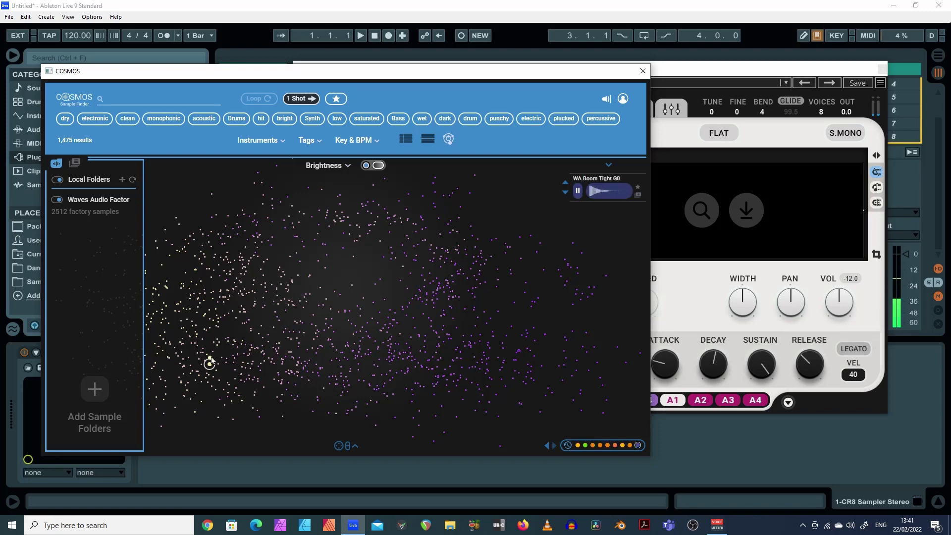
click(209, 359)
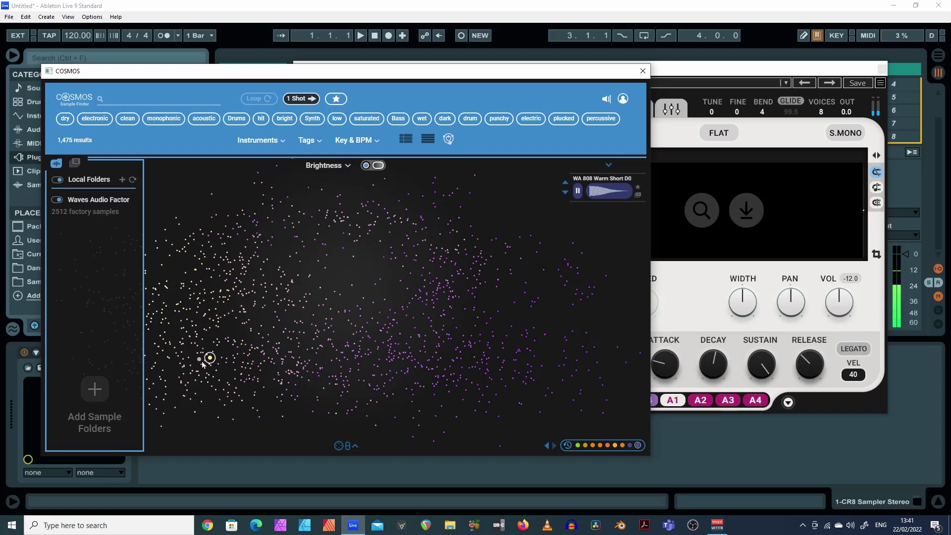
click(201, 363)
click(207, 373)
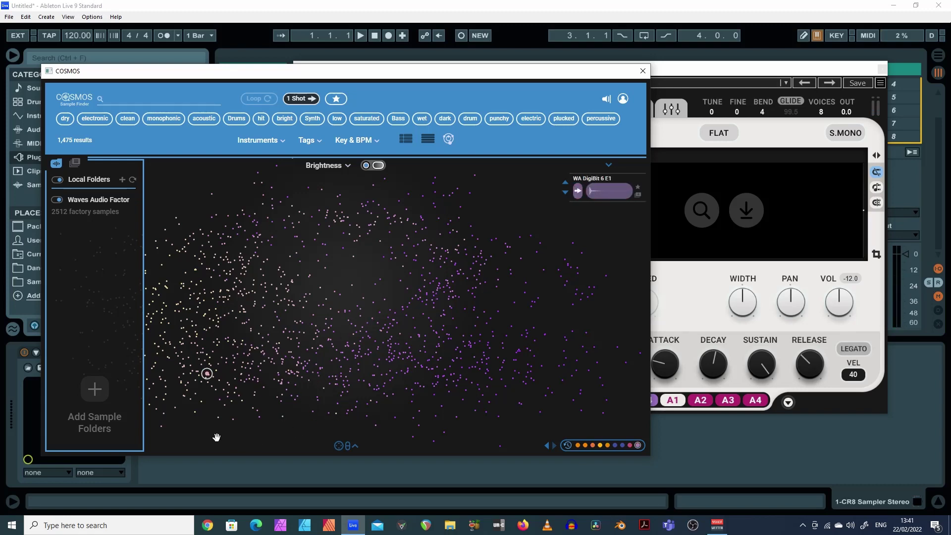
drag(214, 437, 330, 433)
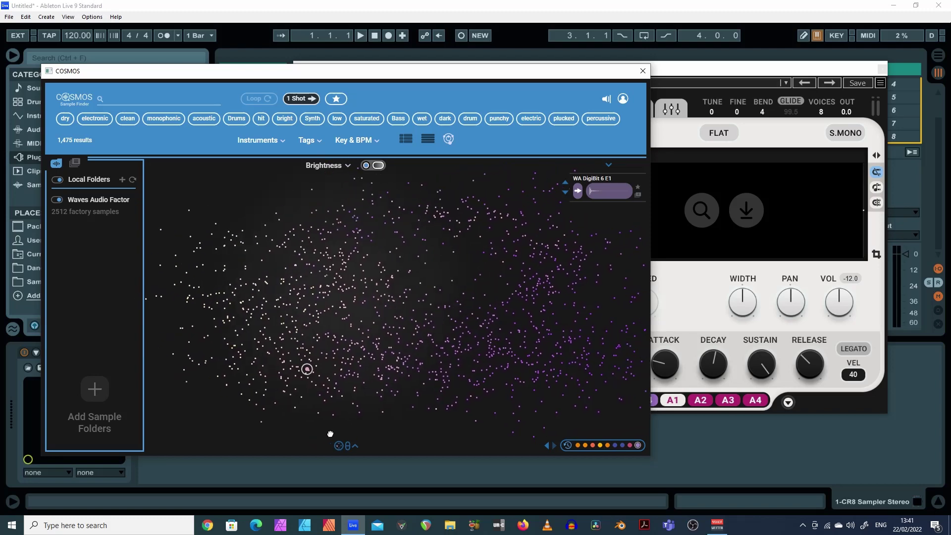
click(211, 295)
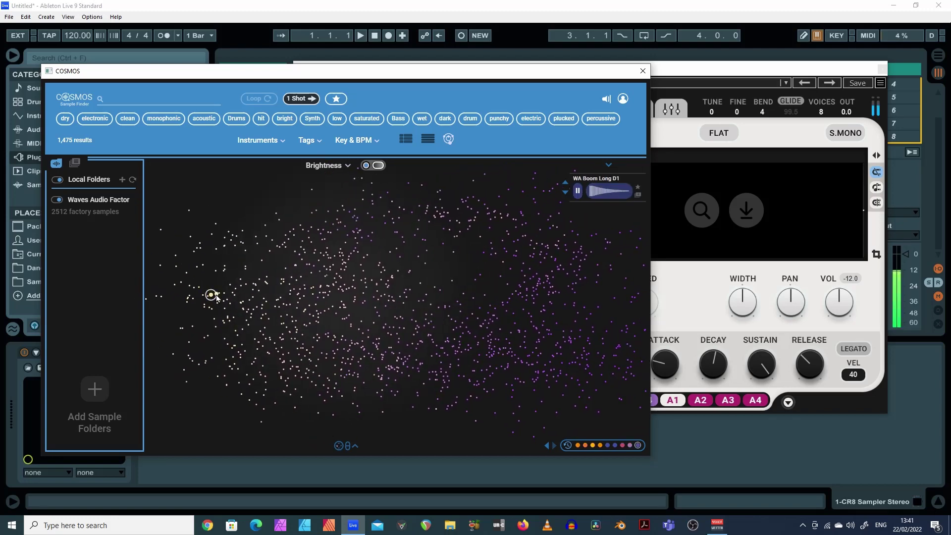
click(216, 293)
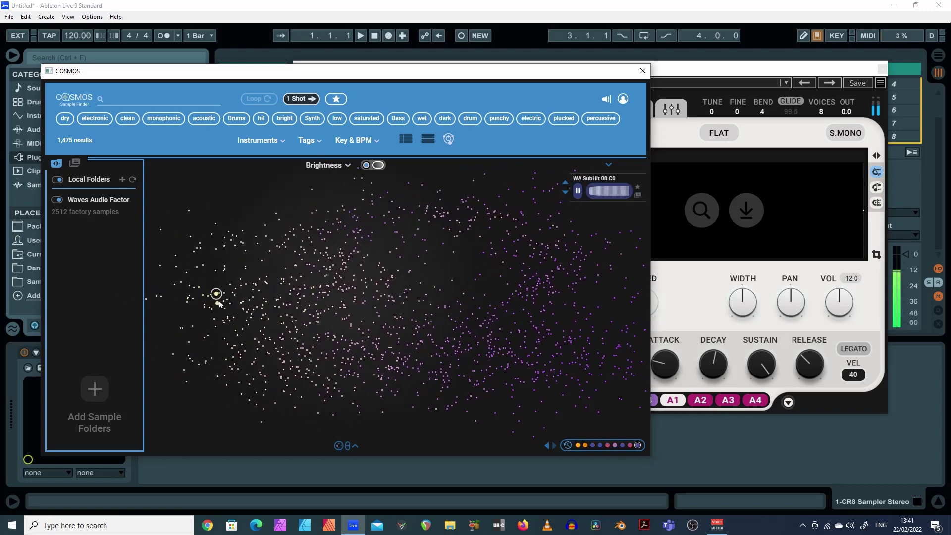
Load the WA Bass Sustain C1 sample from the map into the first sampler and close the sample finder.
drag(254, 71, 250, 77)
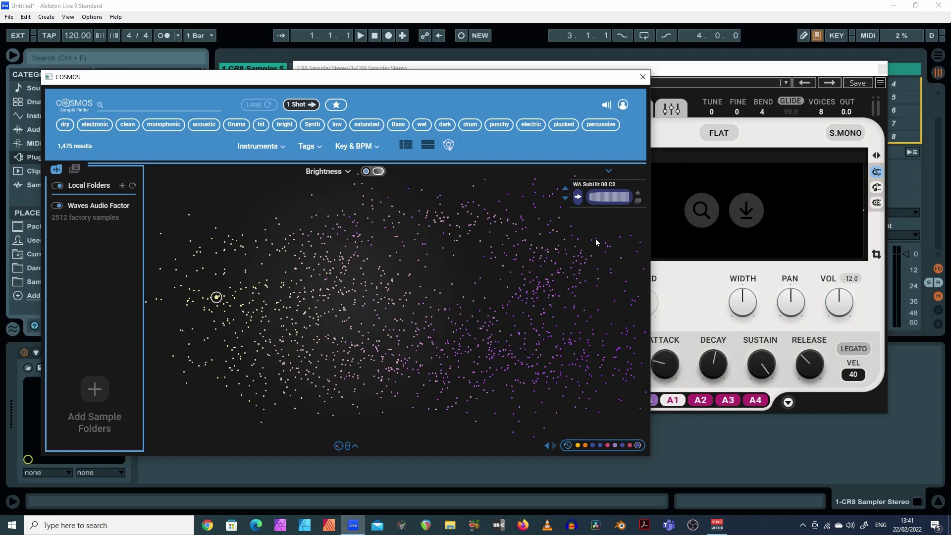
drag(300, 82, 290, 84)
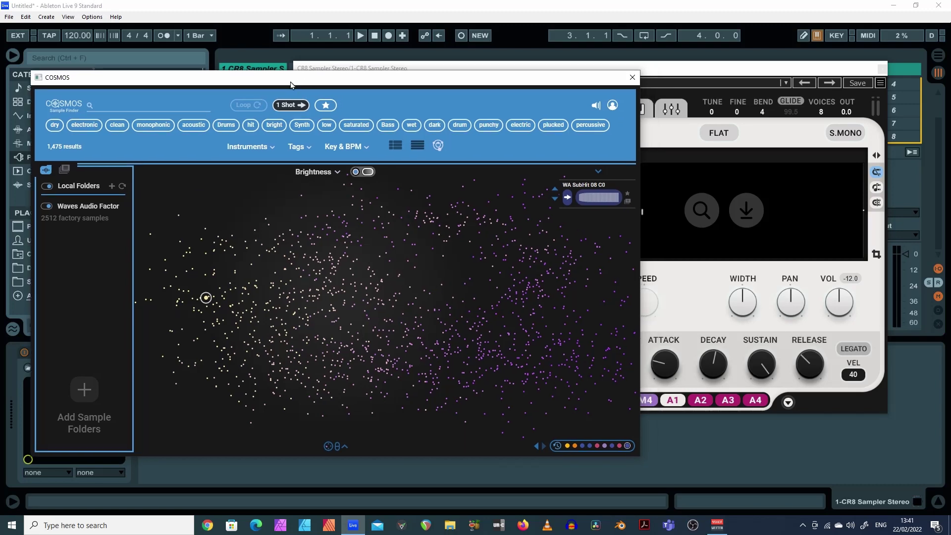
drag(353, 88, 281, 98)
click(272, 268)
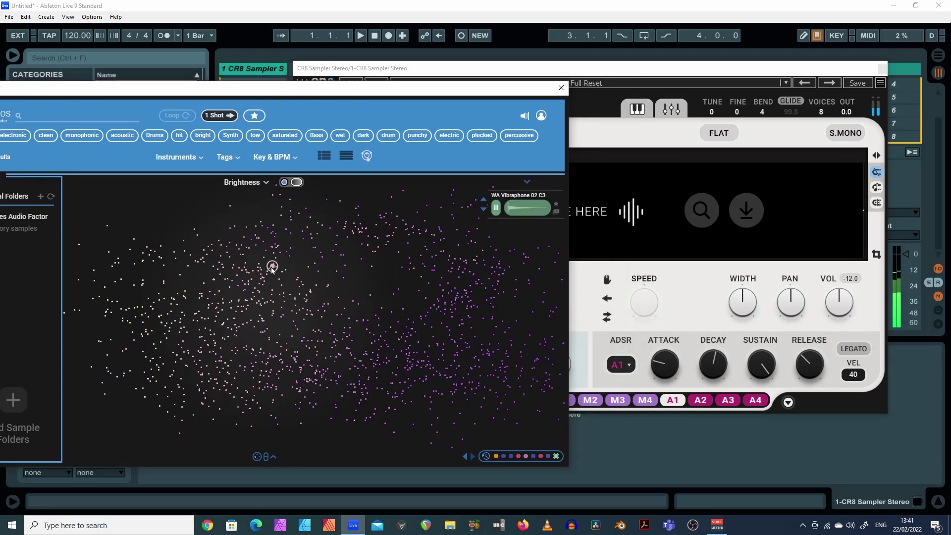
click(260, 276)
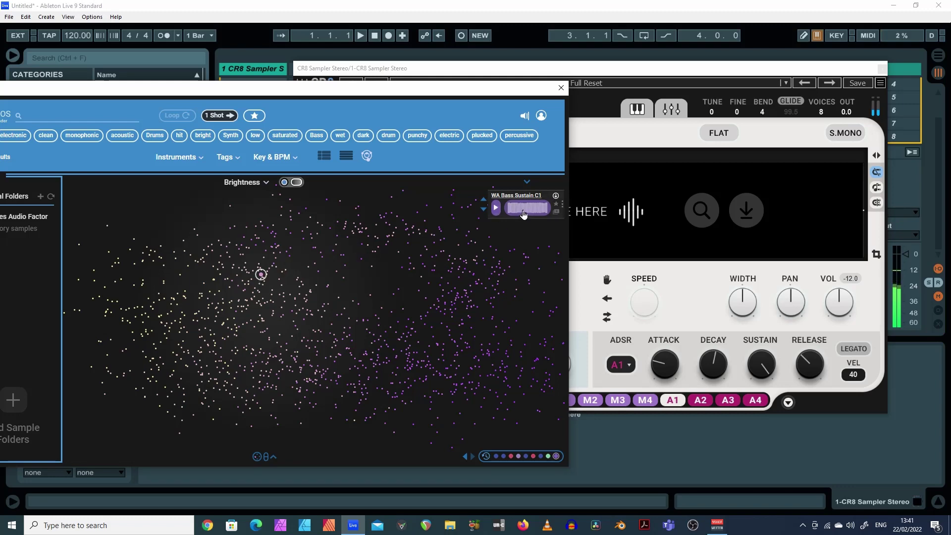
drag(539, 217, 631, 210)
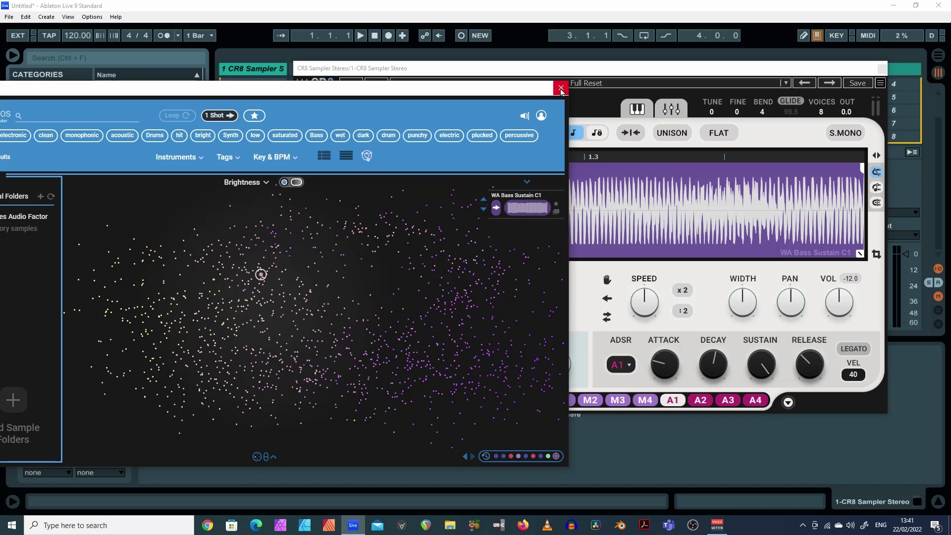
click(561, 88)
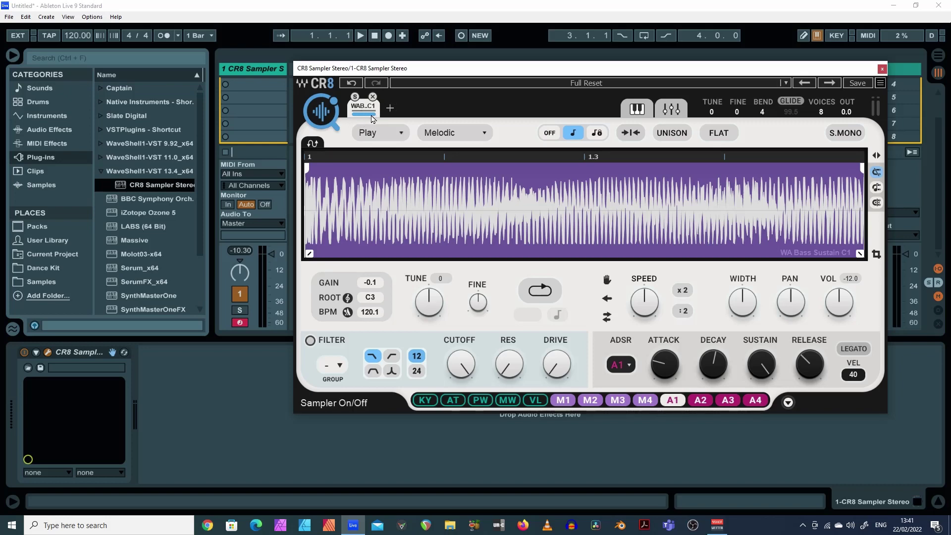
Add a second sampler and load the WA Glockenspiel 02 C5 sample into it from the COSMOS map.
click(391, 109)
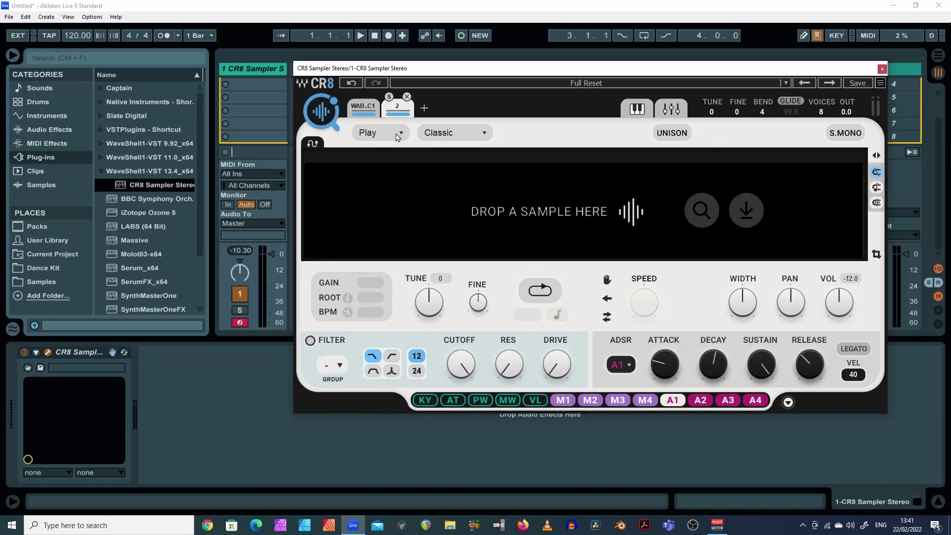
click(337, 124)
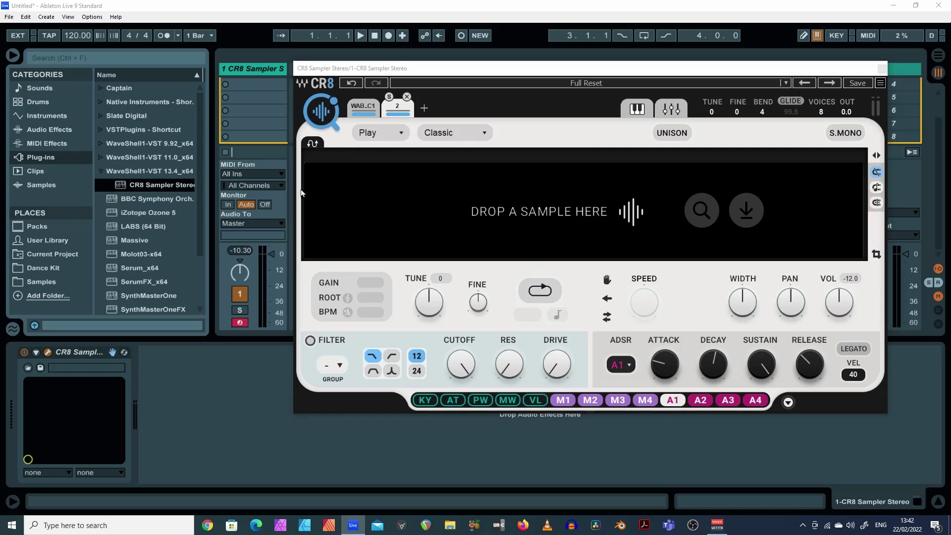
drag(694, 83, 123, 155)
drag(363, 386, 667, 233)
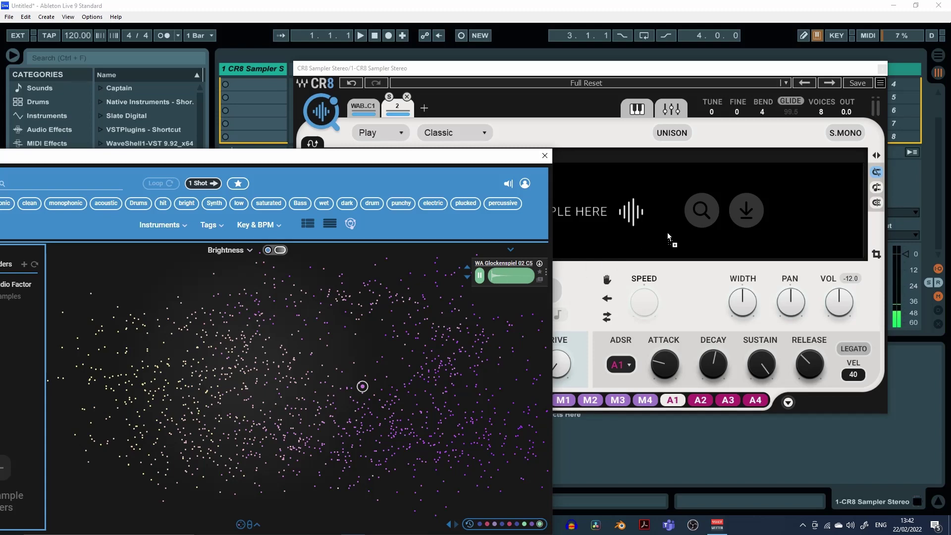
click(544, 156)
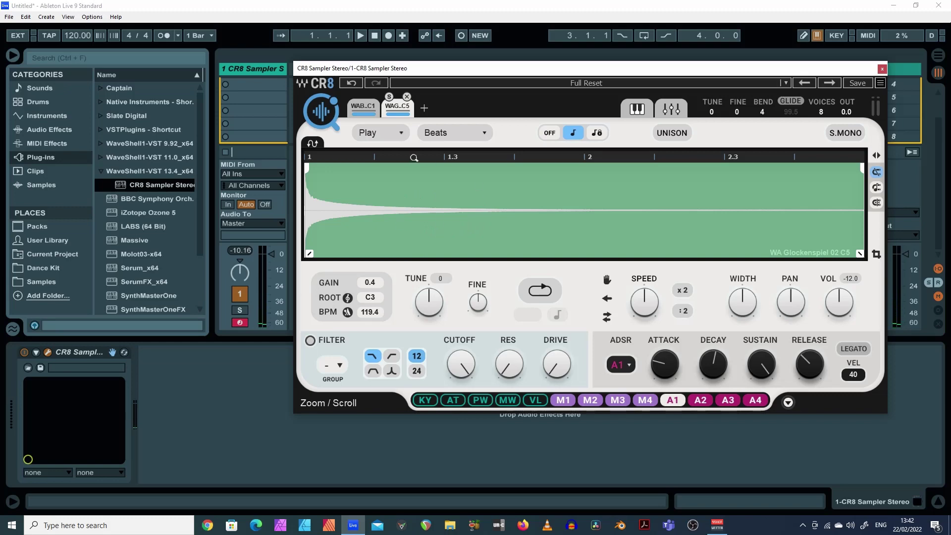
Turn on Unison for the second sampler.
click(672, 135)
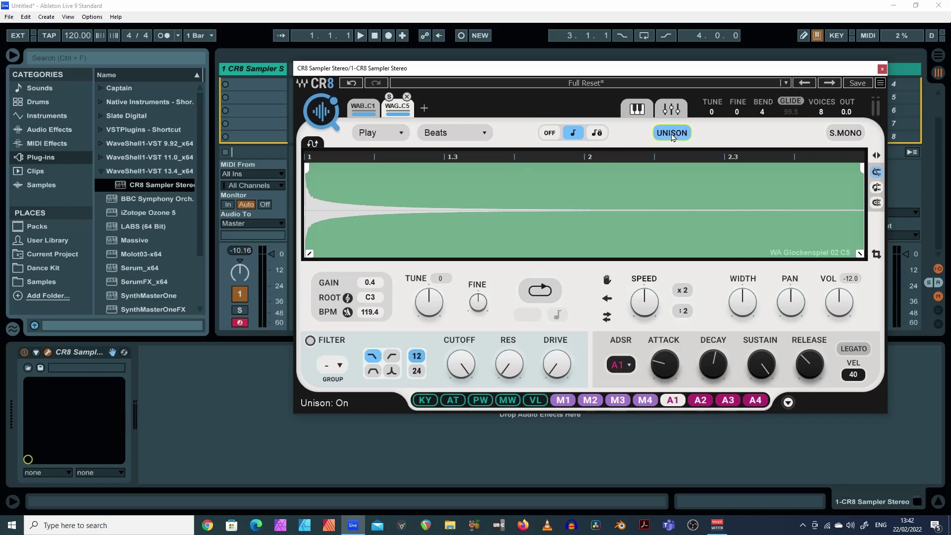
Turn off Unison for the WA Glockenspiel 02 C5 sampler and set its gain to 3.0.
click(671, 133)
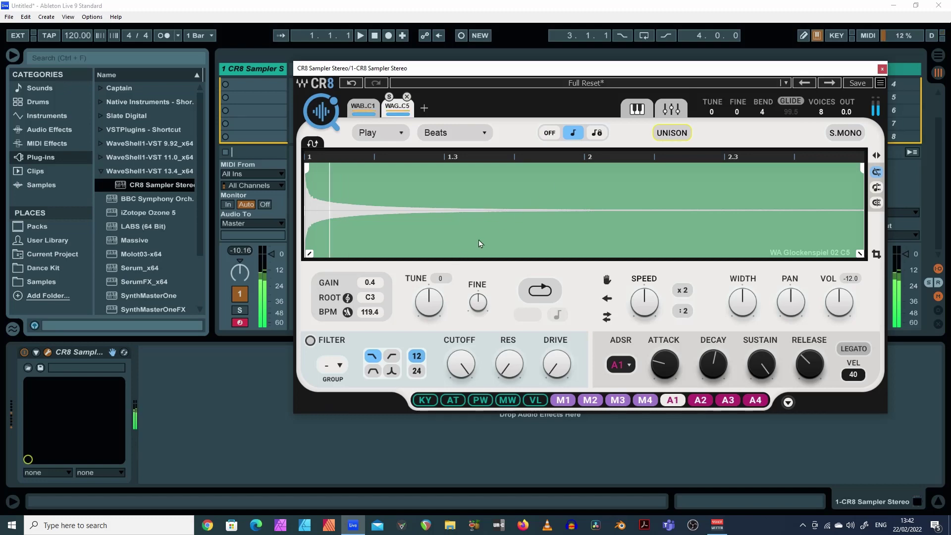
drag(372, 283, 547, 252)
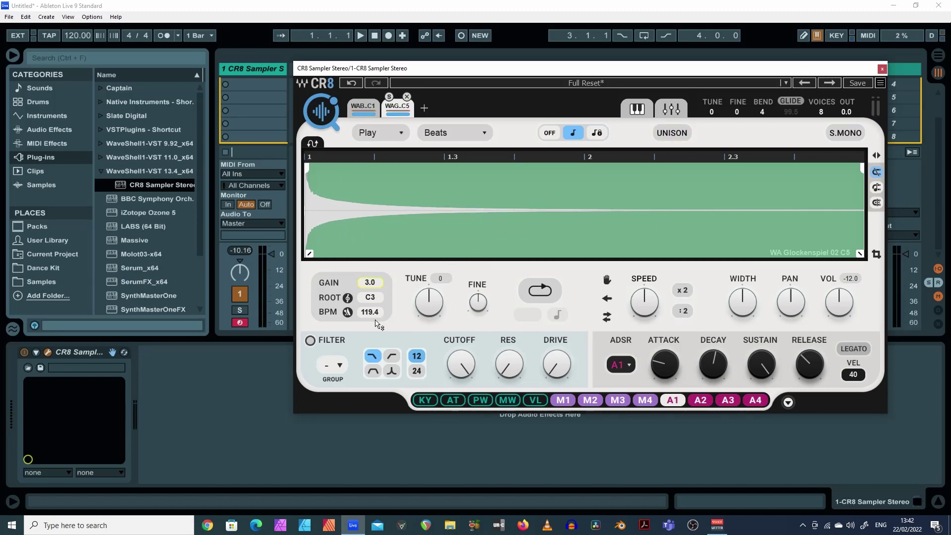
Trim the WA Bass Sustain C1 sample to a short section before the 1.3 marker and choose the second of the three modes beside its waveform.
click(363, 106)
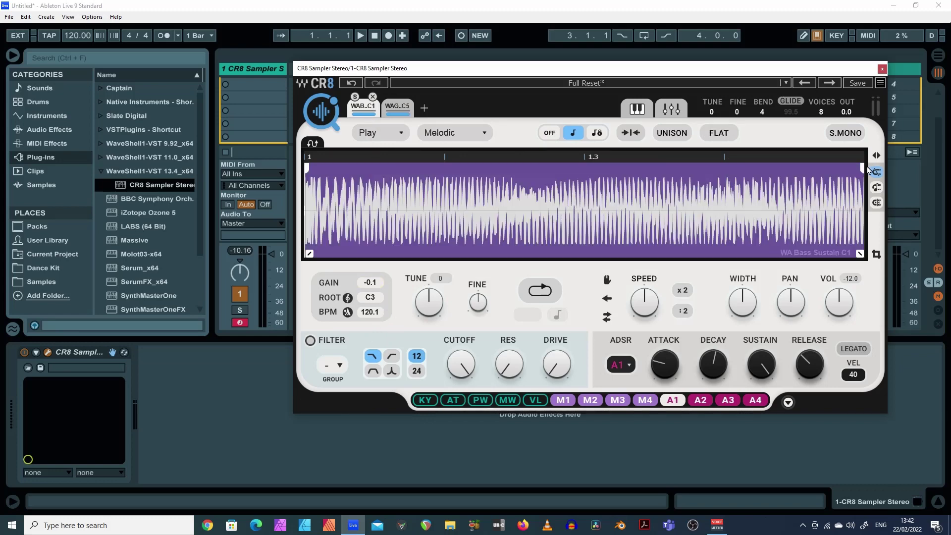
drag(867, 170, 471, 168)
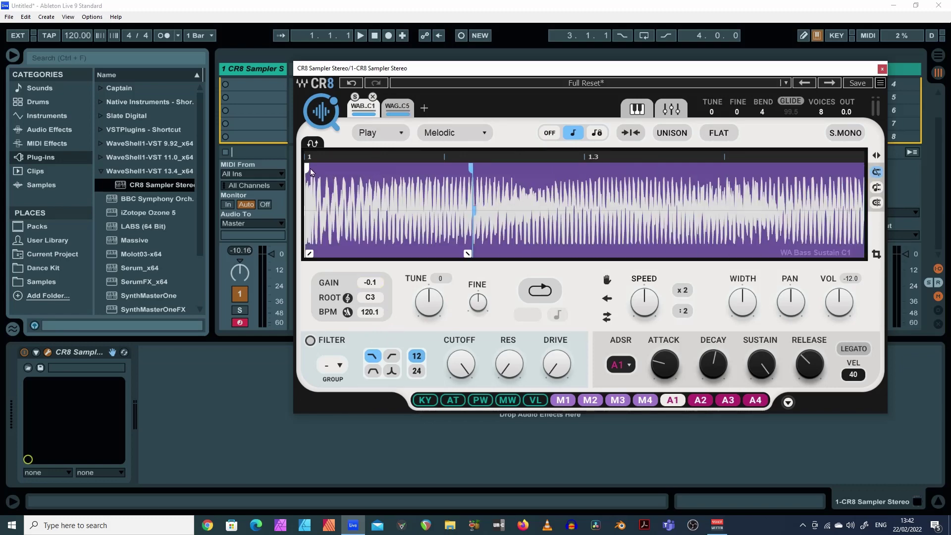
drag(310, 172, 411, 175)
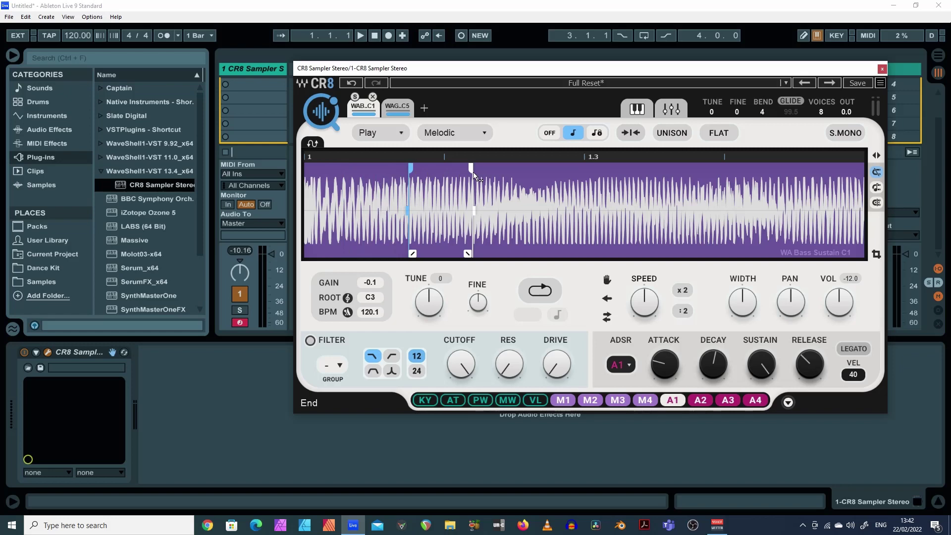
drag(475, 176, 491, 174)
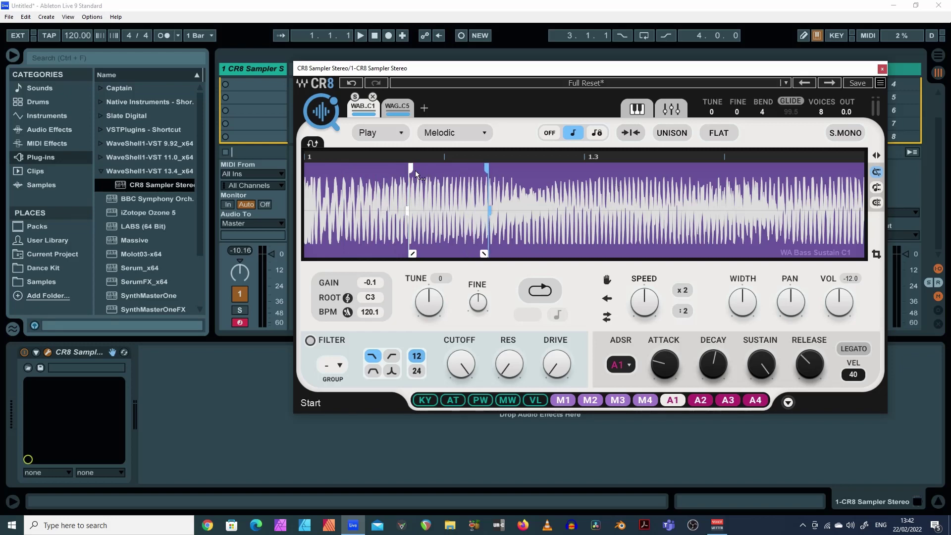
drag(413, 170, 410, 171)
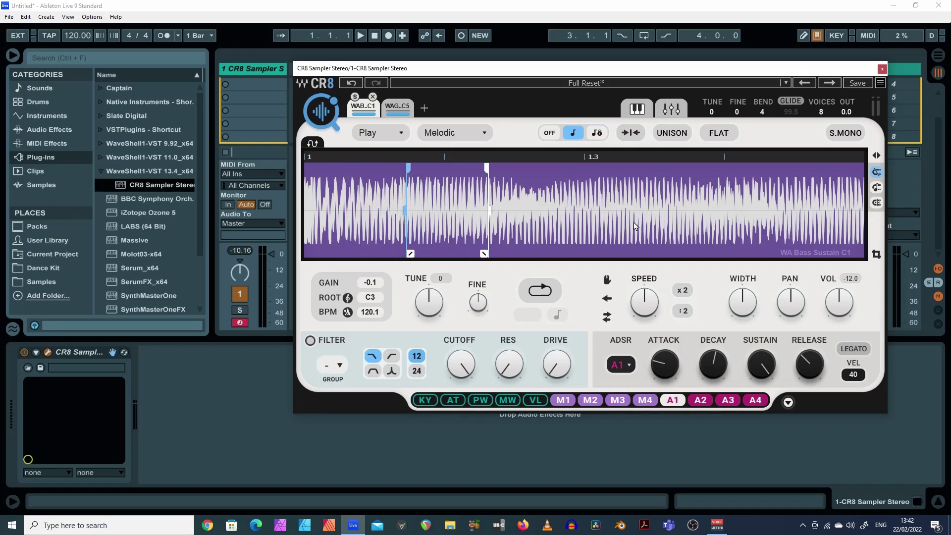
click(877, 189)
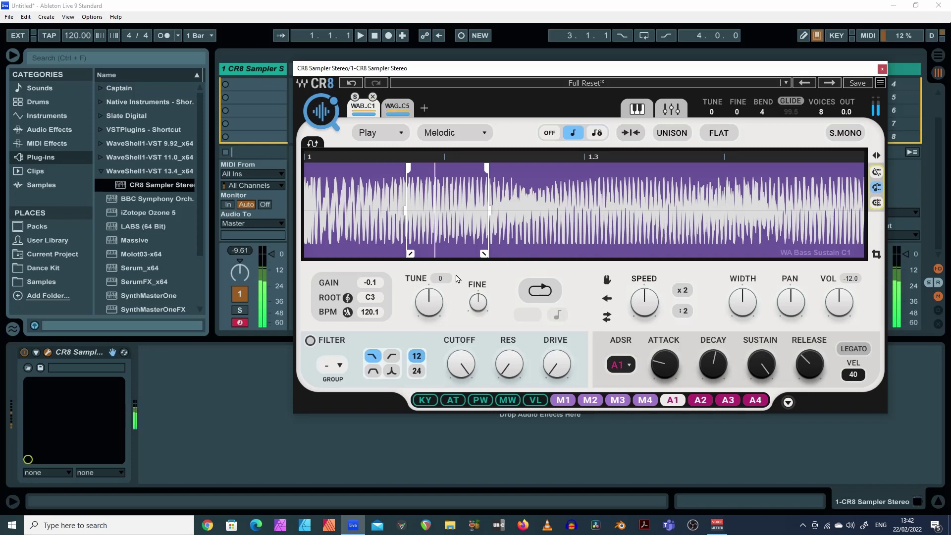
mouse_move(438, 291)
mouse_down()
mouse_move(438, 315)
mouse_move(438, 292)
mouse_up()
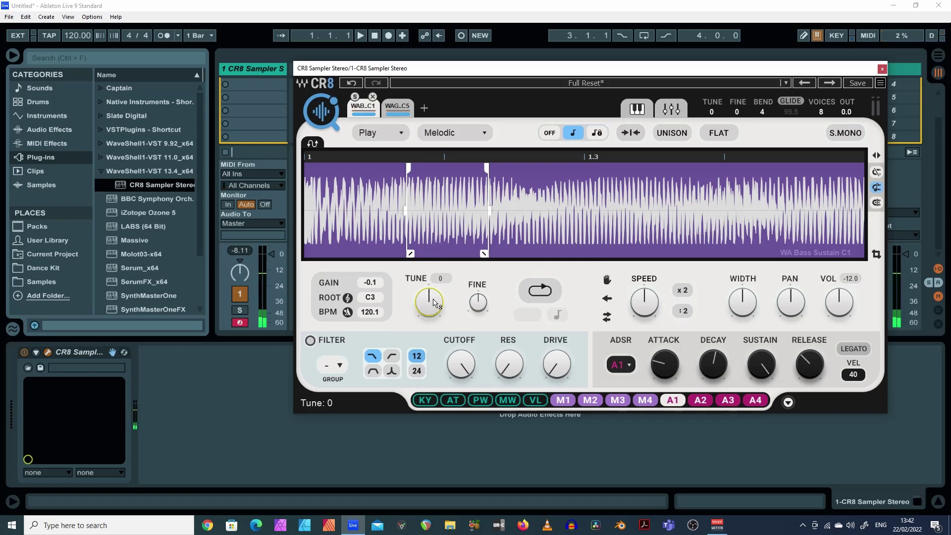
Turn on the bass sample's filter, lower its cutoff to 3227 and raise the resonance to roughly half.
click(537, 292)
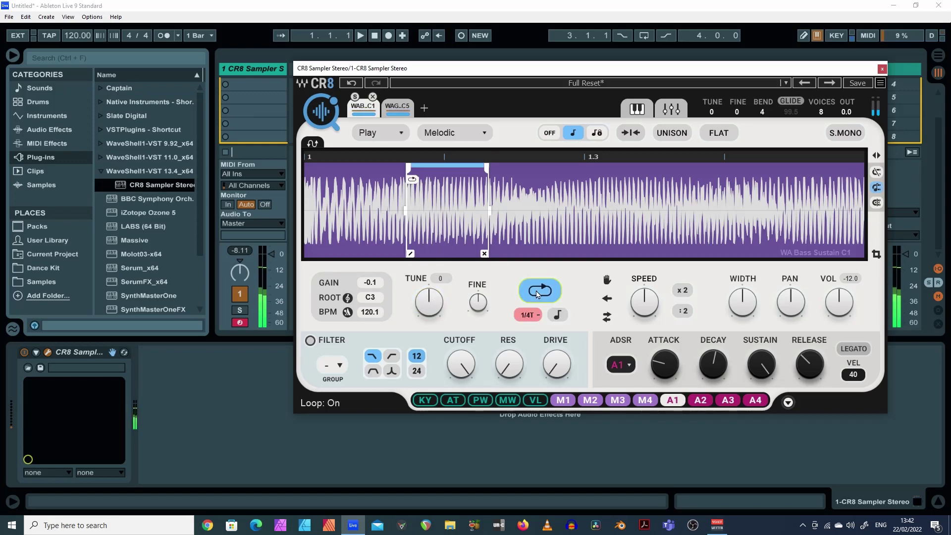
click(537, 292)
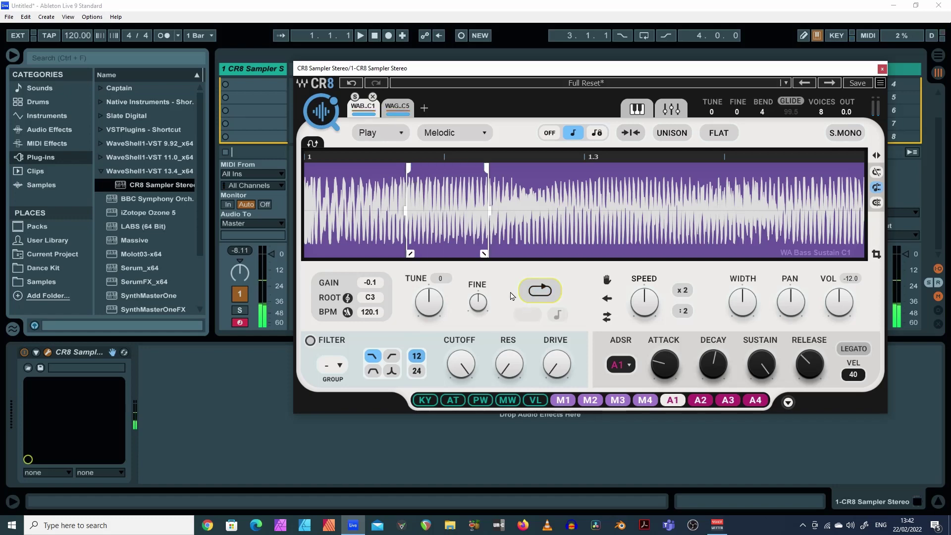
click(310, 340)
drag(461, 364, 461, 386)
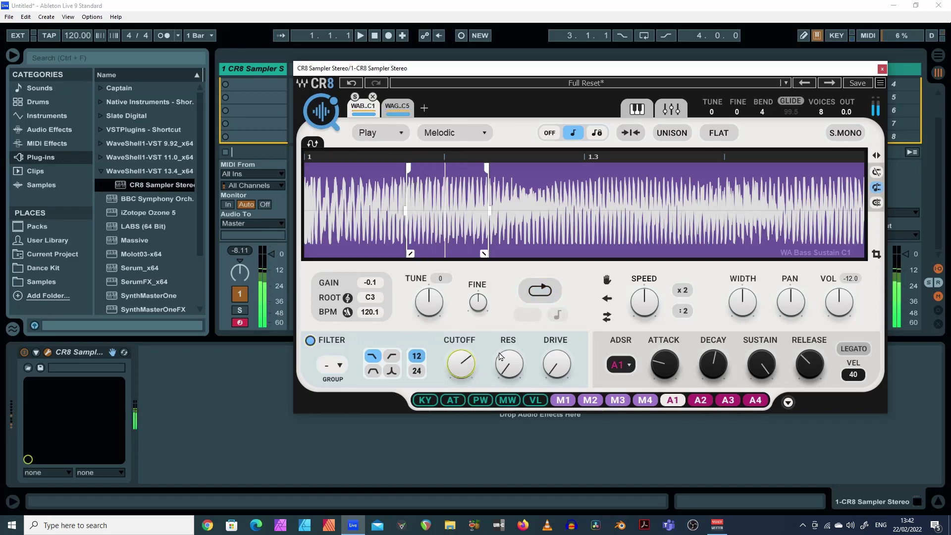
drag(508, 364, 508, 347)
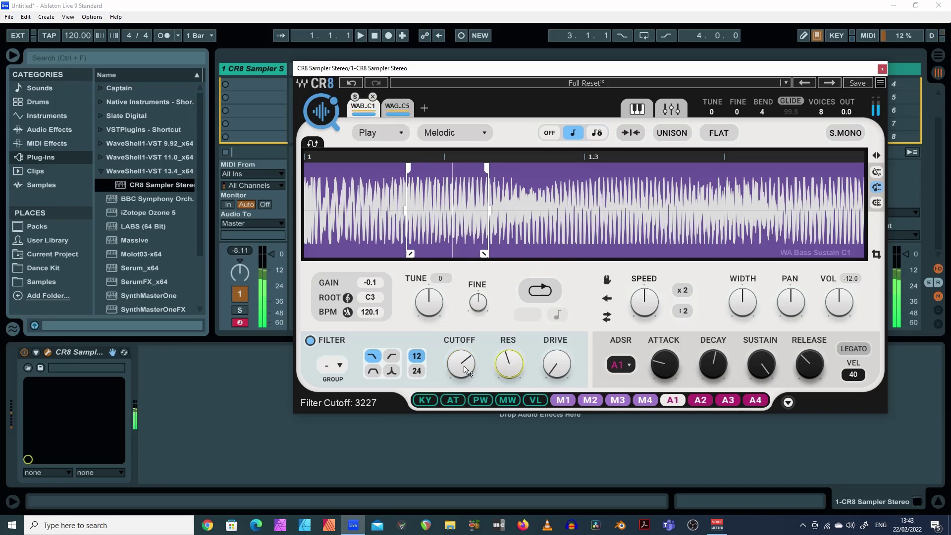
Enable looping for the bass sample, lower the filter cutoff further, set the drive to 10.1 and lengthen the attack.
click(536, 299)
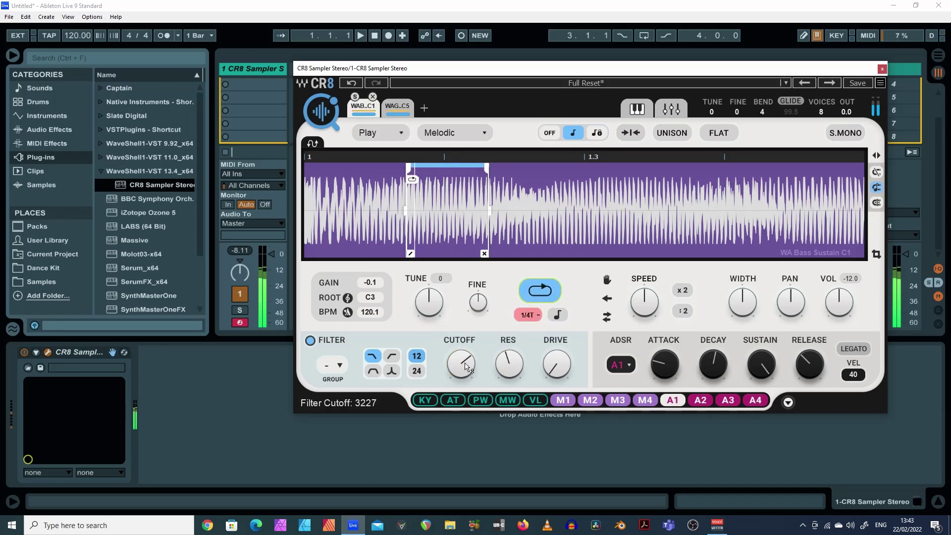
mouse_move(460, 363)
mouse_down()
mouse_move(461, 377)
mouse_move(461, 369)
mouse_up()
drag(557, 364, 557, 360)
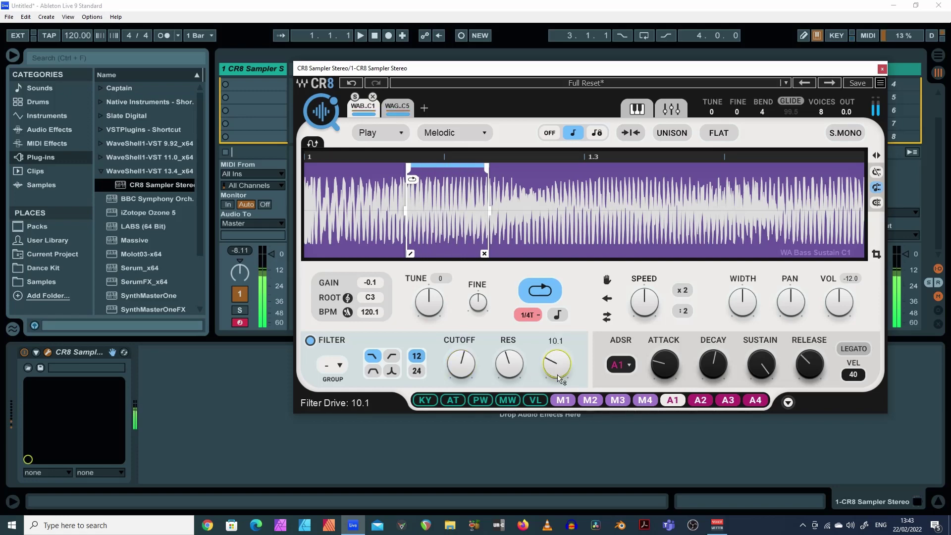
drag(664, 364, 664, 349)
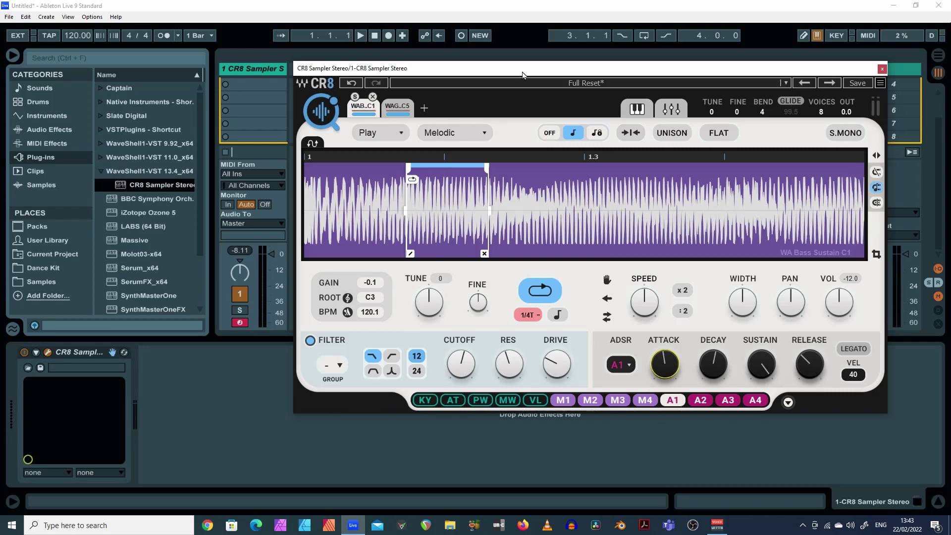
In the key mapping view, limit the bass sample to D#6–G8 and the glockenspiel sample to C#-1–C5.
drag(522, 74, 429, 60)
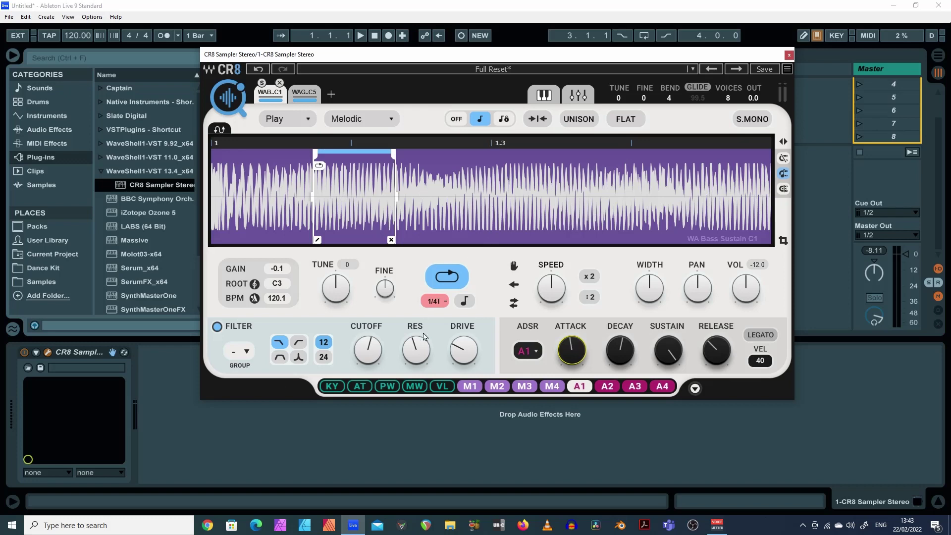
click(544, 95)
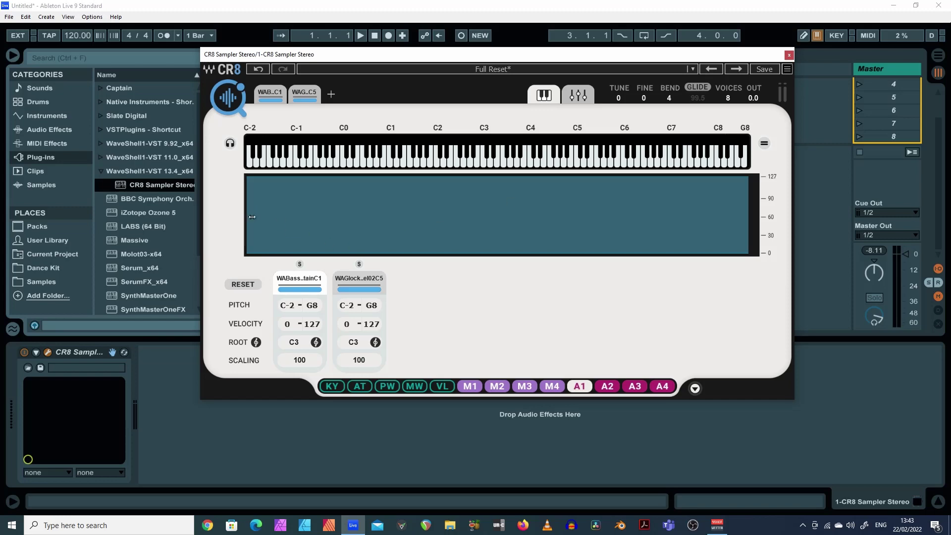
drag(252, 217, 637, 217)
click(355, 285)
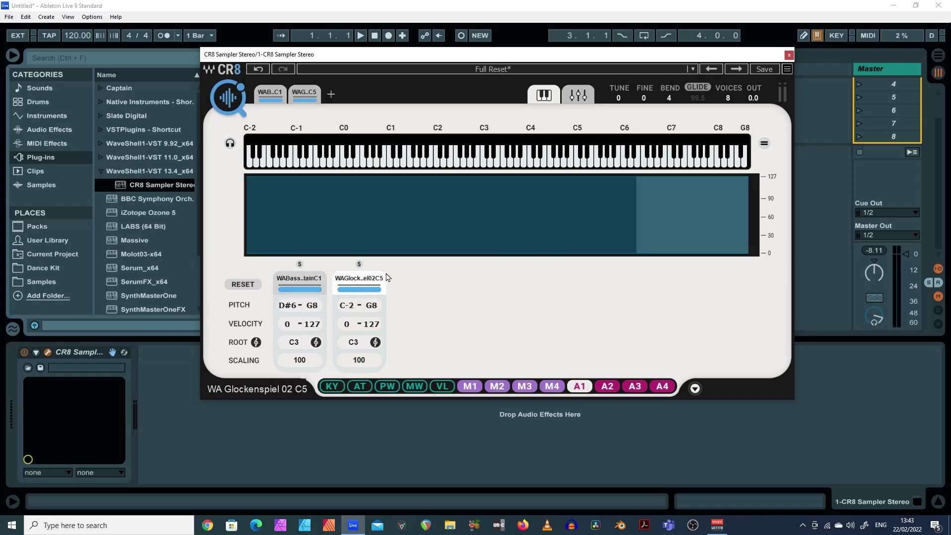
drag(751, 211, 526, 213)
drag(374, 217, 426, 217)
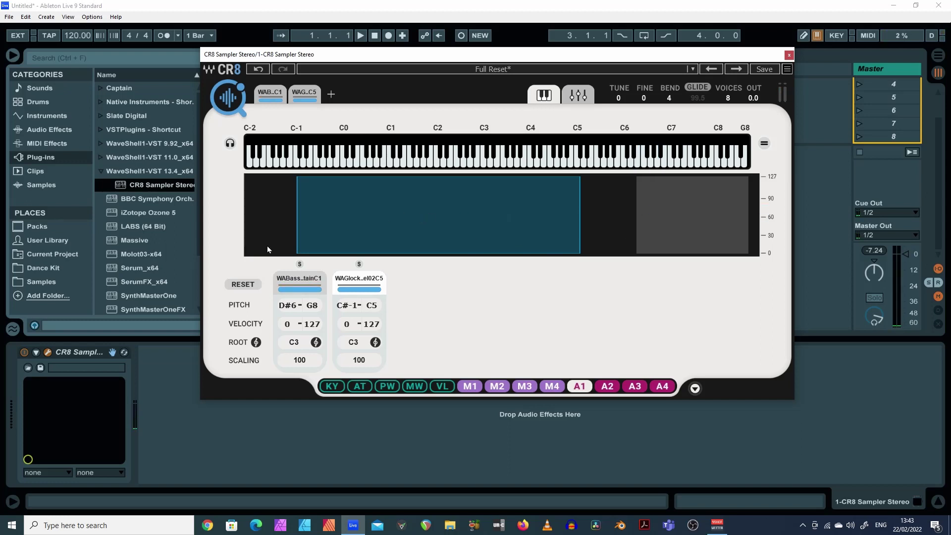
Extend the glockenspiel and bass key zones back to the full C-2–G8 range.
drag(297, 231, 246, 233)
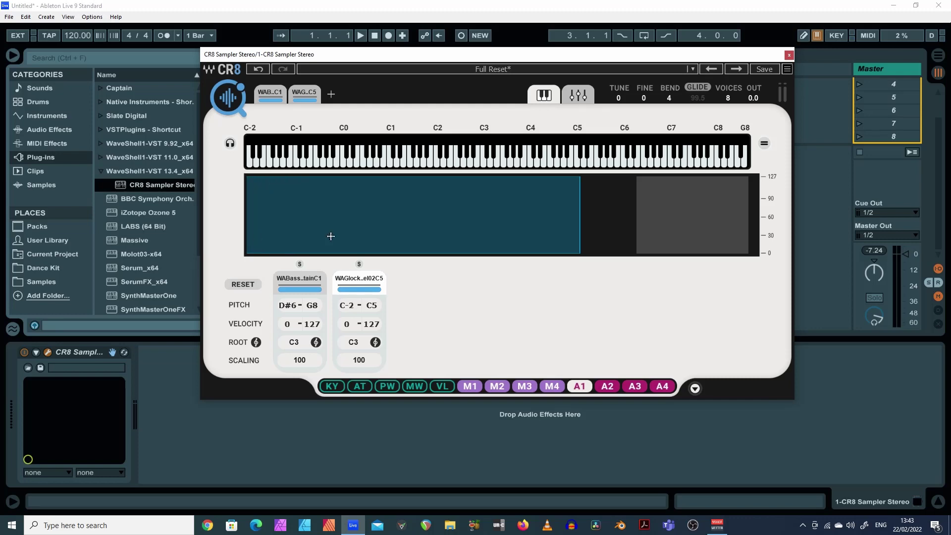
drag(581, 215, 769, 207)
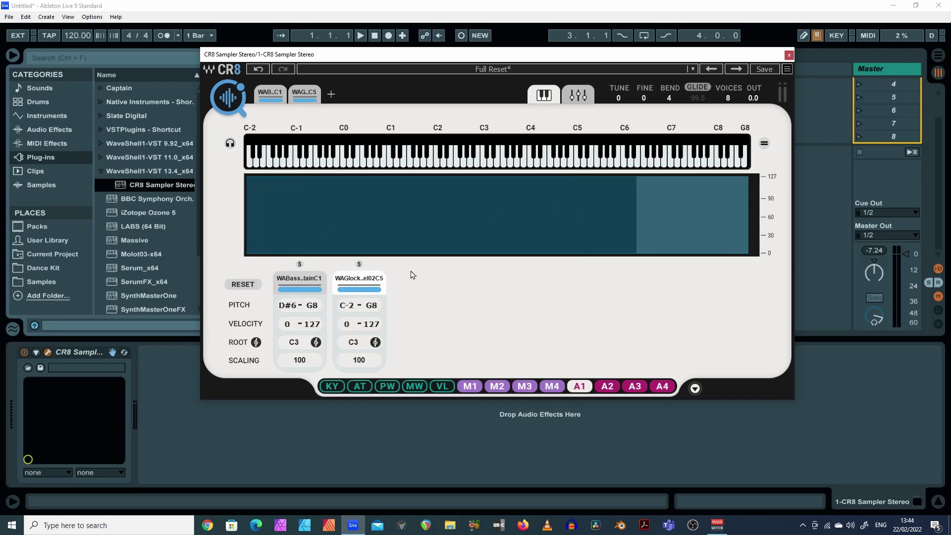
click(649, 212)
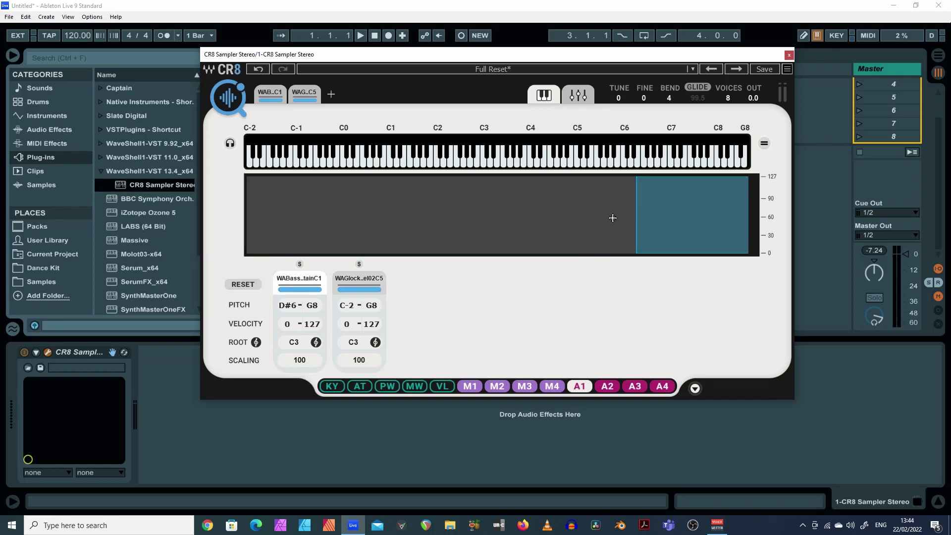
drag(643, 215, 227, 217)
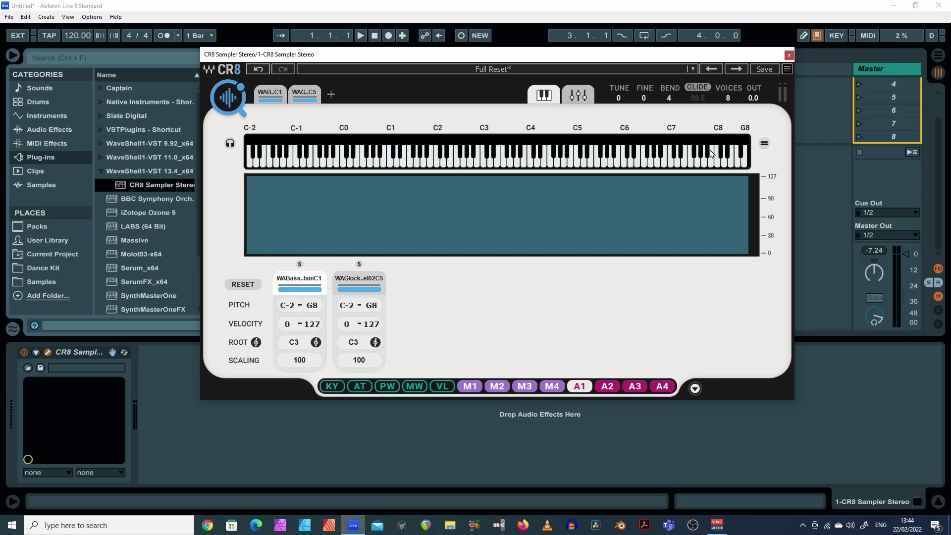
Open the COSMOS sample finder and filter the one-shots by the acoustic, dry and percussive tags.
drag(465, 58, 455, 61)
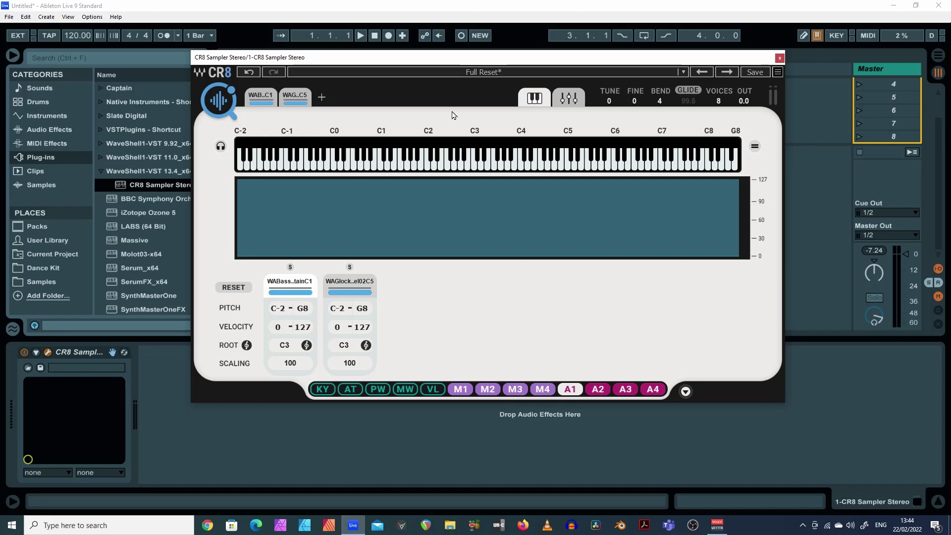
click(218, 101)
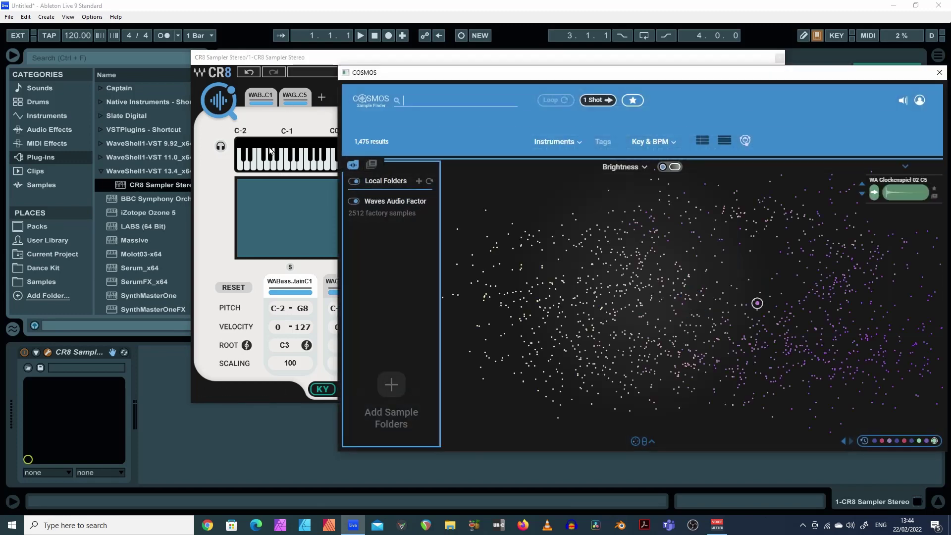
drag(584, 77, 324, 92)
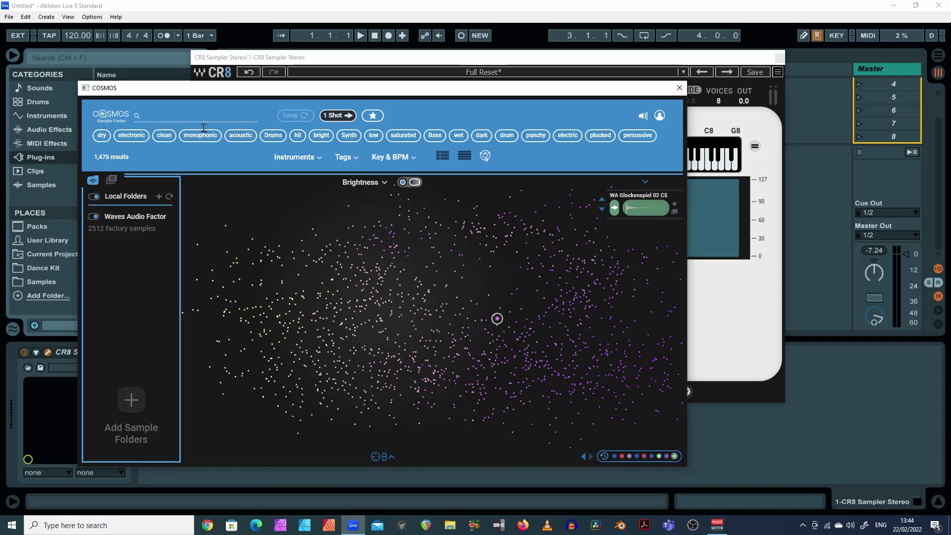
click(247, 138)
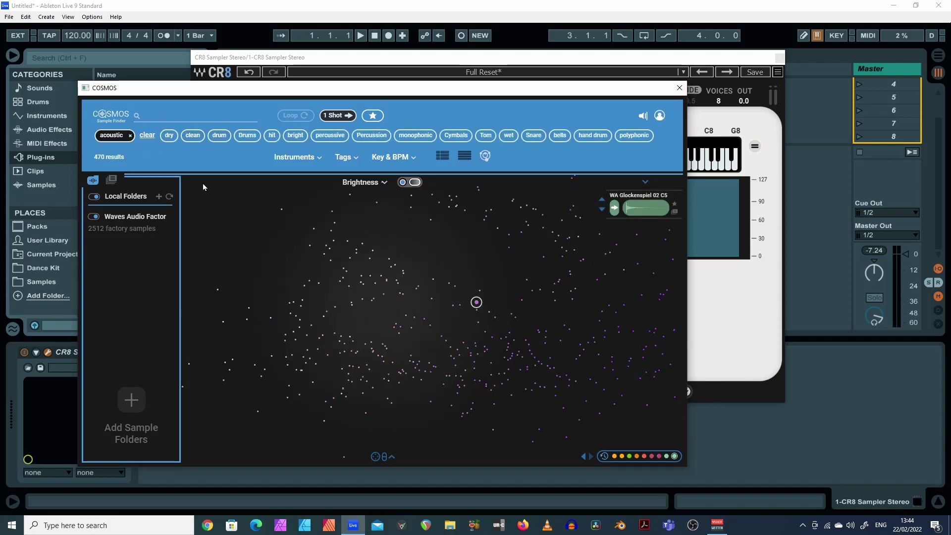
click(169, 135)
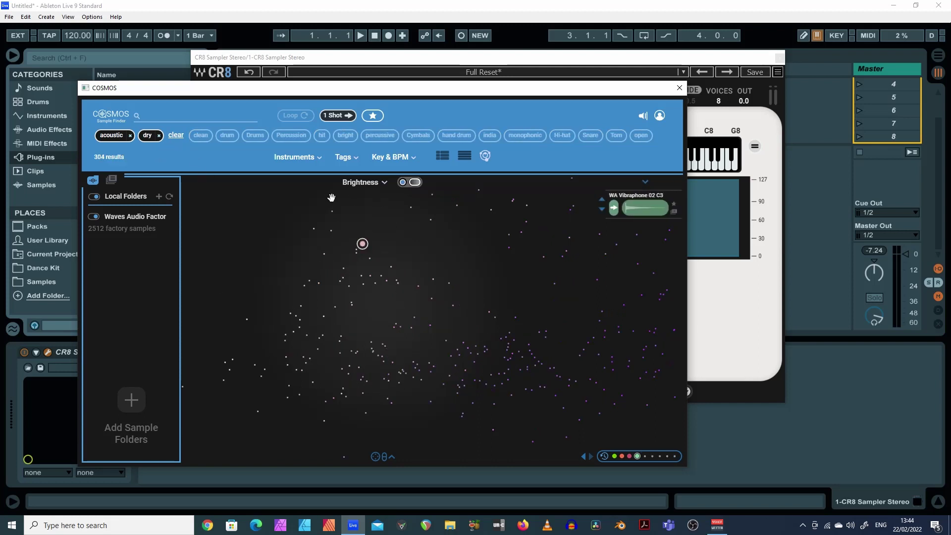
click(378, 137)
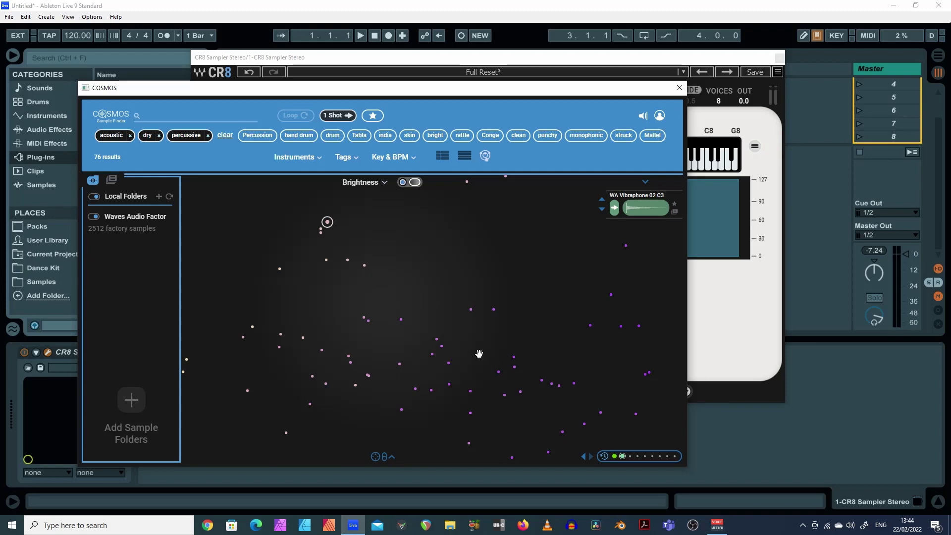
Audition filtered percussive samples on the map, including WA Tabla 04 D2, WA Tabla 05 D3, WA Balalaika B3 and WA OrganicPercussion.
click(437, 340)
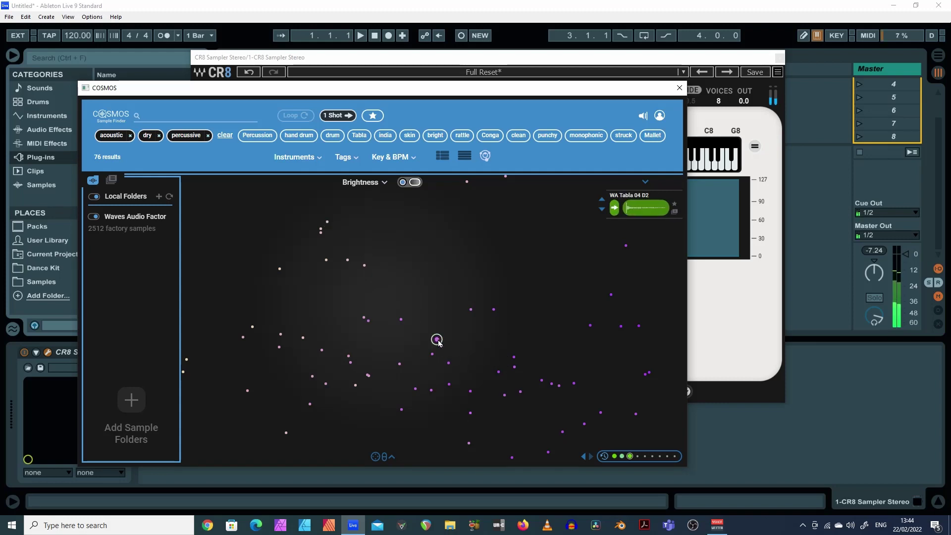
click(448, 363)
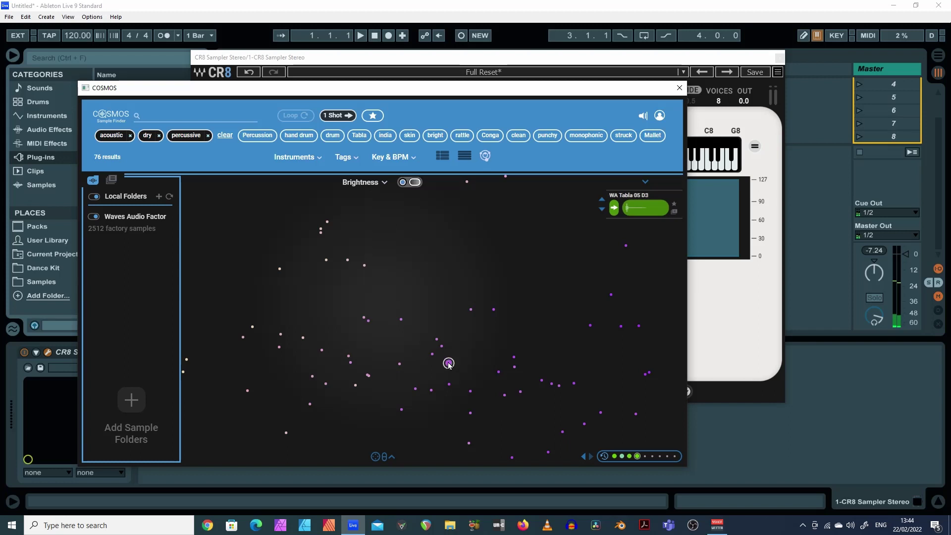
click(470, 310)
click(494, 310)
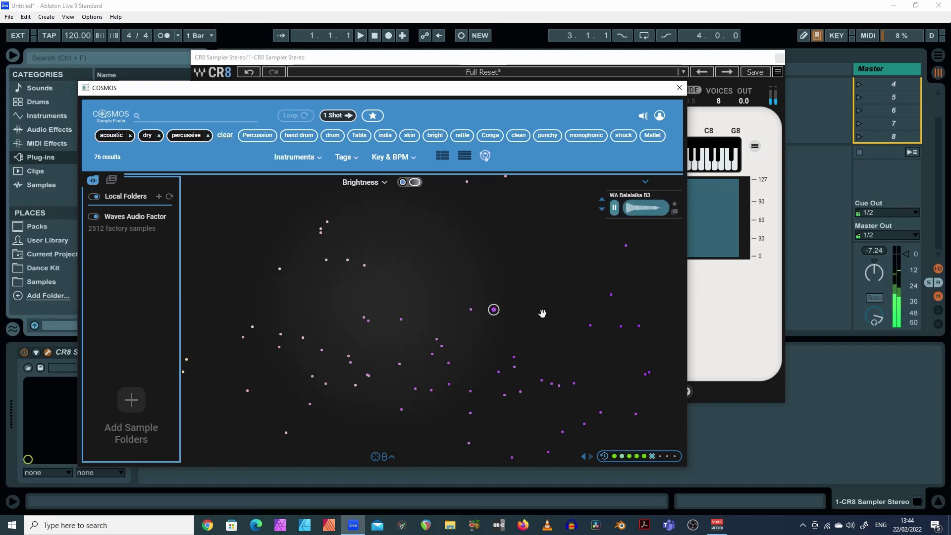
click(611, 295)
Remove the percussive, dry and acoustic tag filters from the sample search.
click(208, 136)
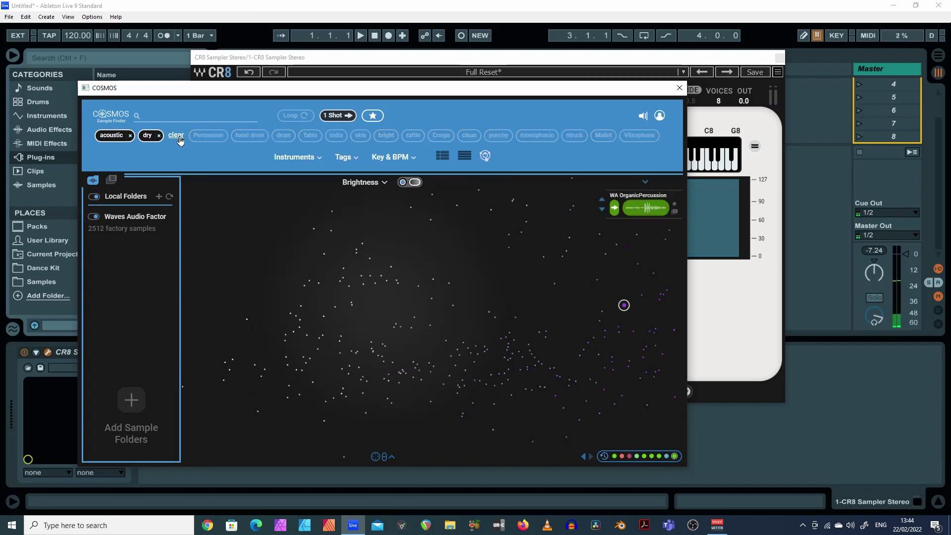
click(159, 135)
click(130, 135)
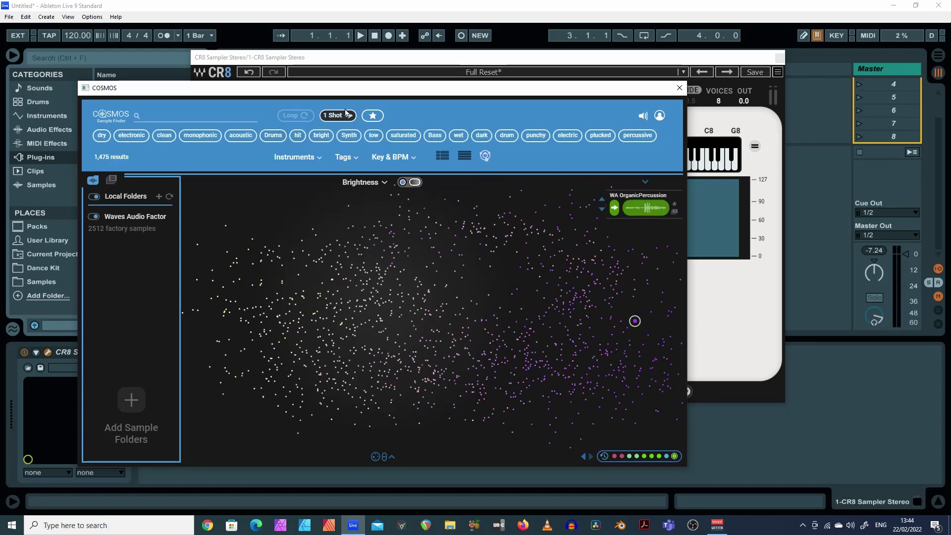
Close the COSMOS sample finder and look over the bass sample's editor, the layer mixer and the key mapping view.
drag(353, 94, 327, 81)
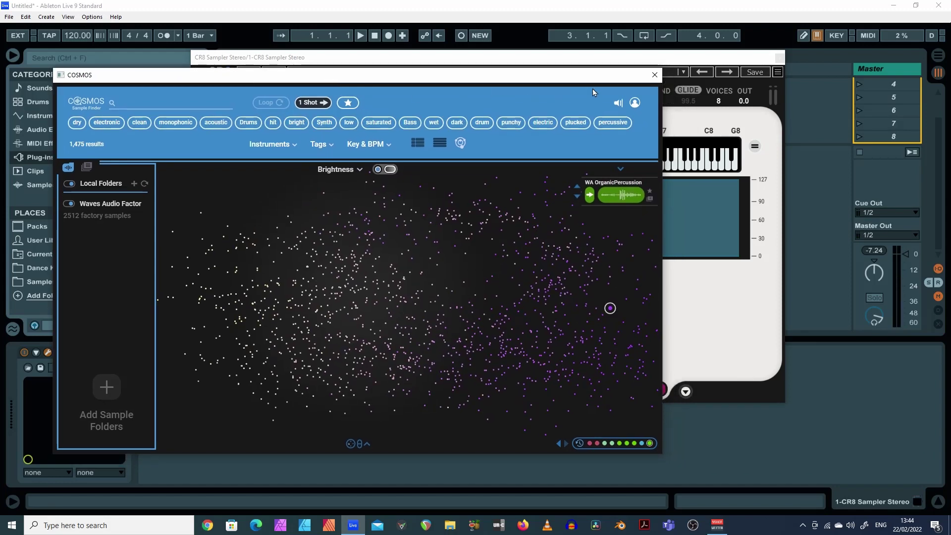
click(655, 76)
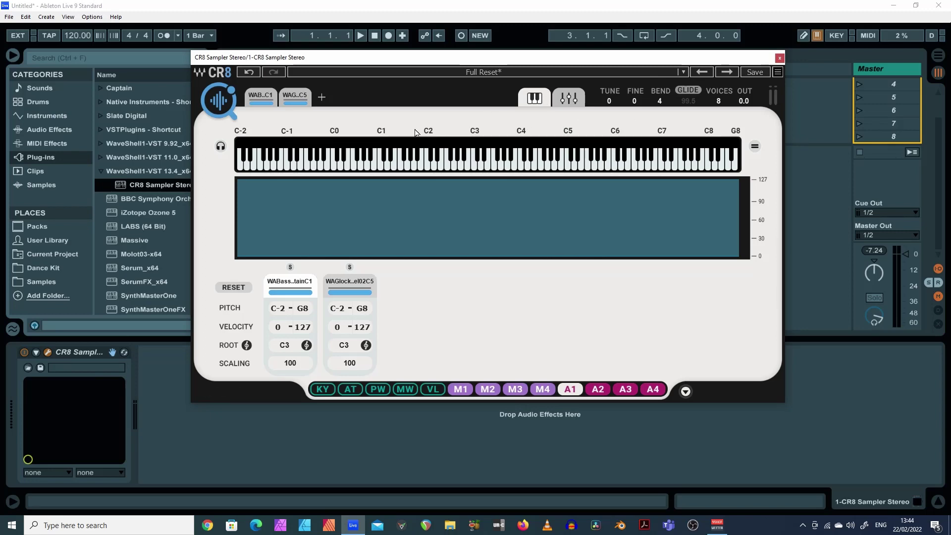
click(261, 100)
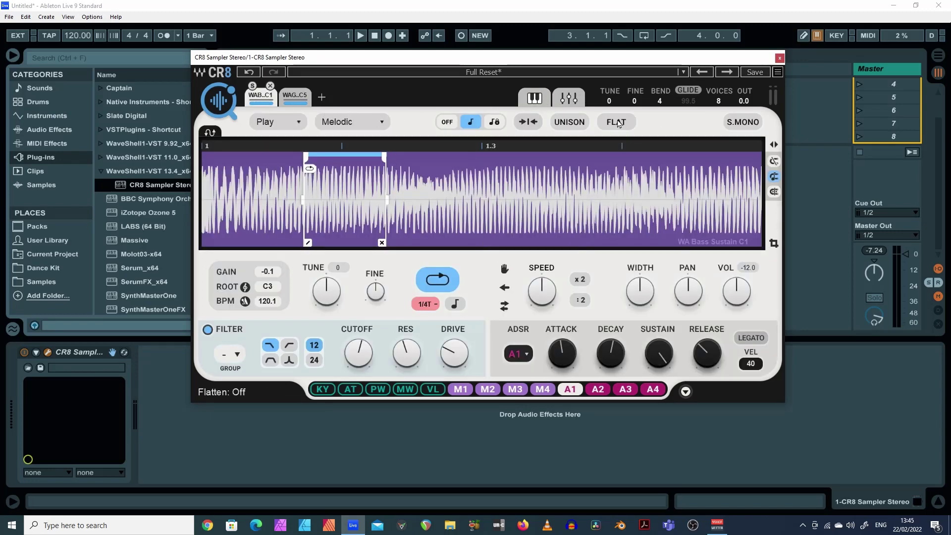
click(569, 99)
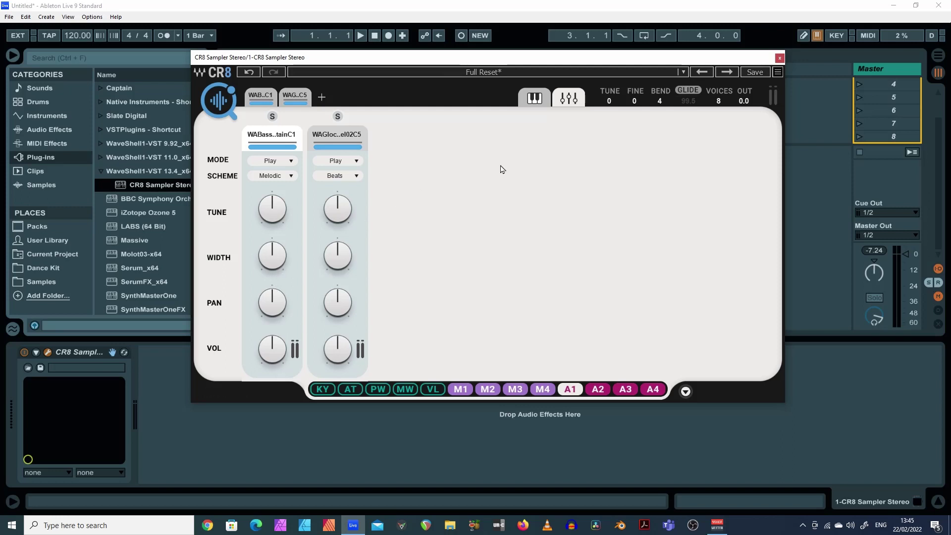
click(535, 98)
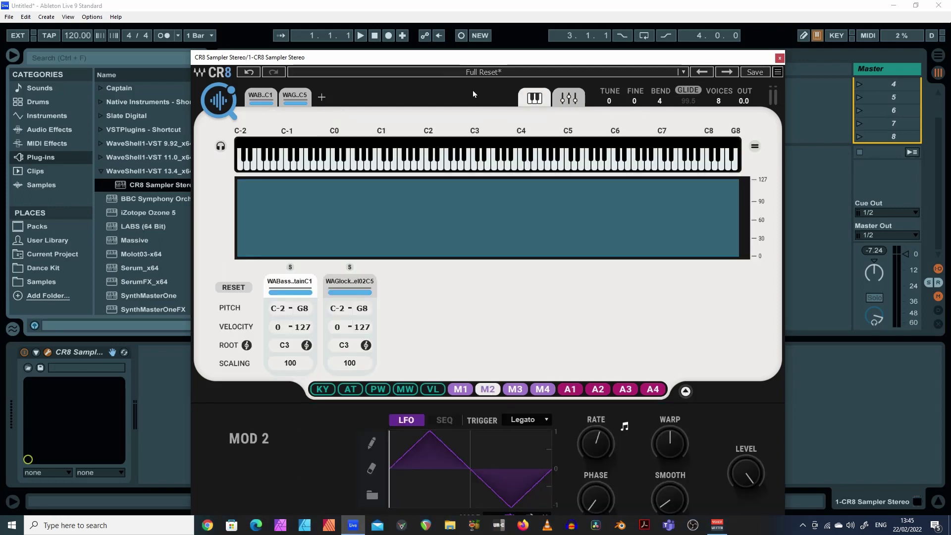
Show the ADSR 1 envelope and lengthen its attack time.
drag(461, 60, 415, 24)
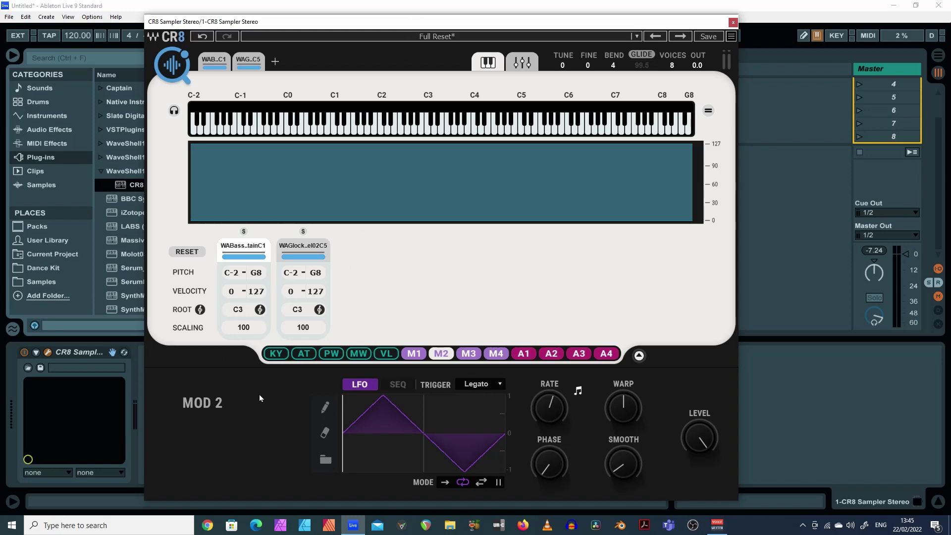
click(526, 354)
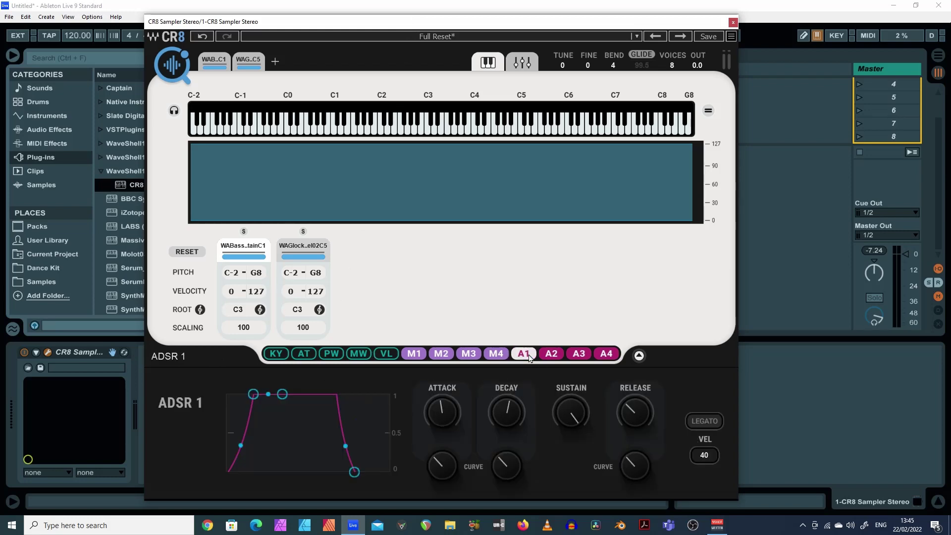
mouse_move(447, 405)
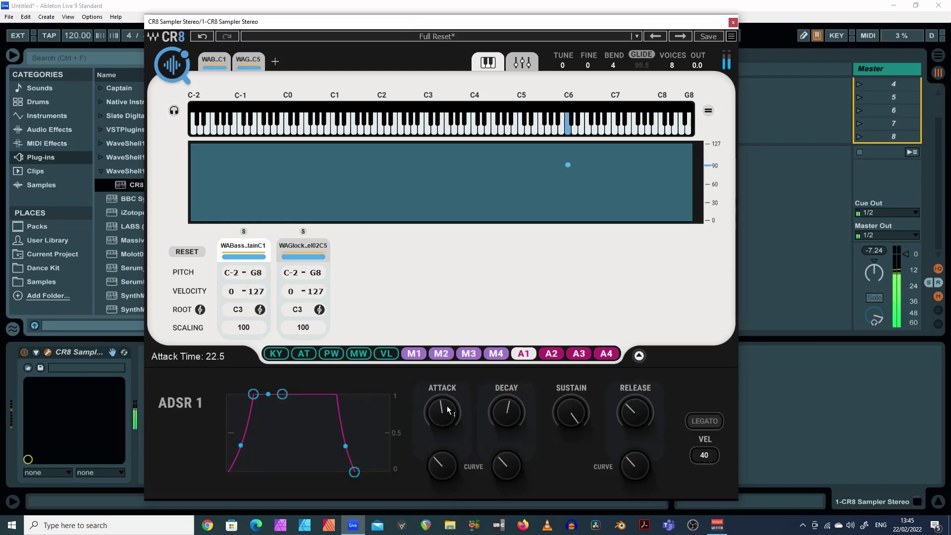
mouse_move(444, 408)
mouse_down()
mouse_move(443, 423)
mouse_move(444, 347)
mouse_move(439, 417)
mouse_up()
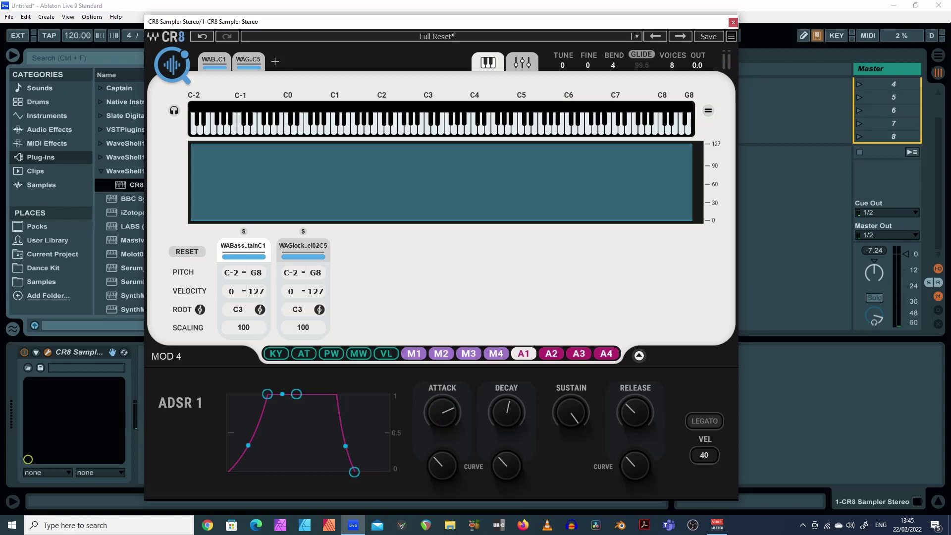
Draw a pattern in the Mod 4 16-step sequencer with two raised steps, the higher at 14, and two lowered steps.
click(496, 355)
click(388, 416)
click(429, 411)
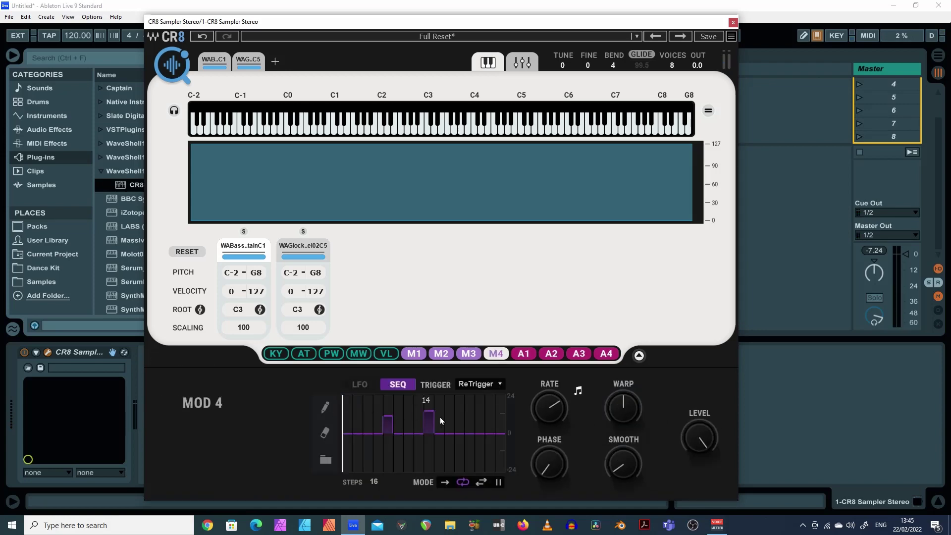
click(468, 462)
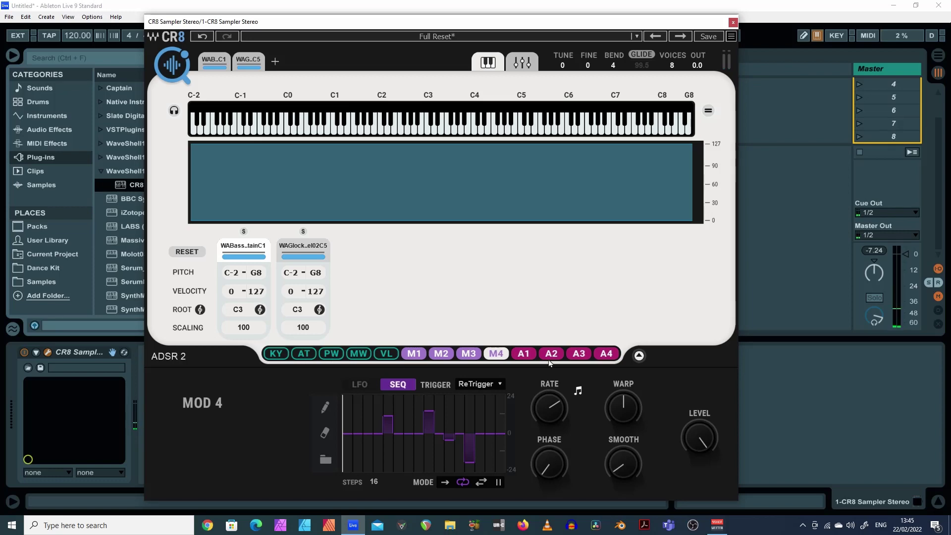
View the ADSR 3 and ADSR 4 envelopes and collapse the modulation section.
click(579, 353)
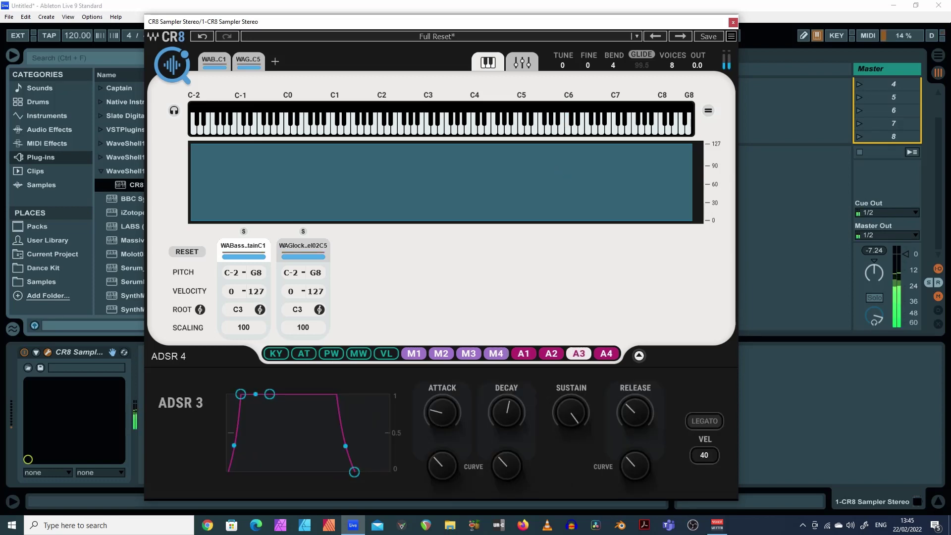
click(607, 353)
click(639, 356)
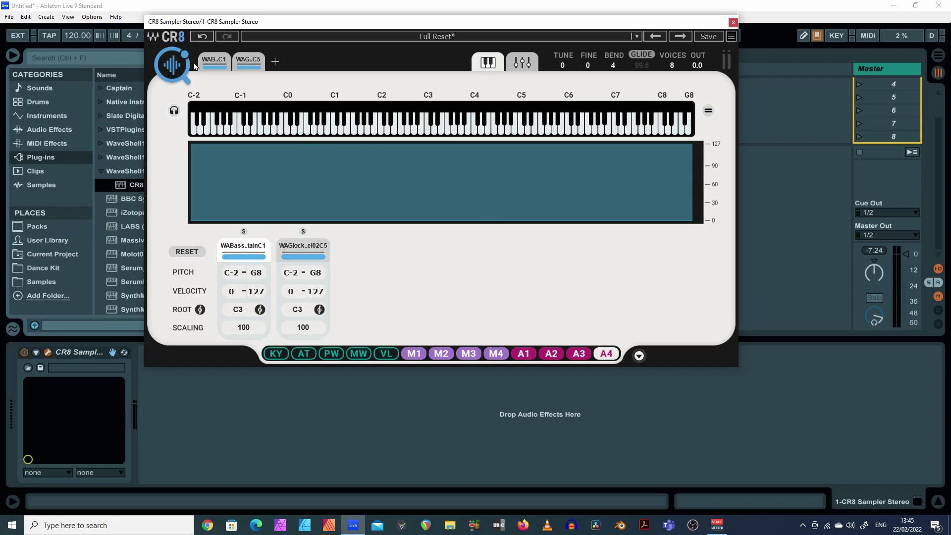
Show the WA Bass Sustain C1 sample and change its scheme from Melodic to Harmonic.
click(222, 62)
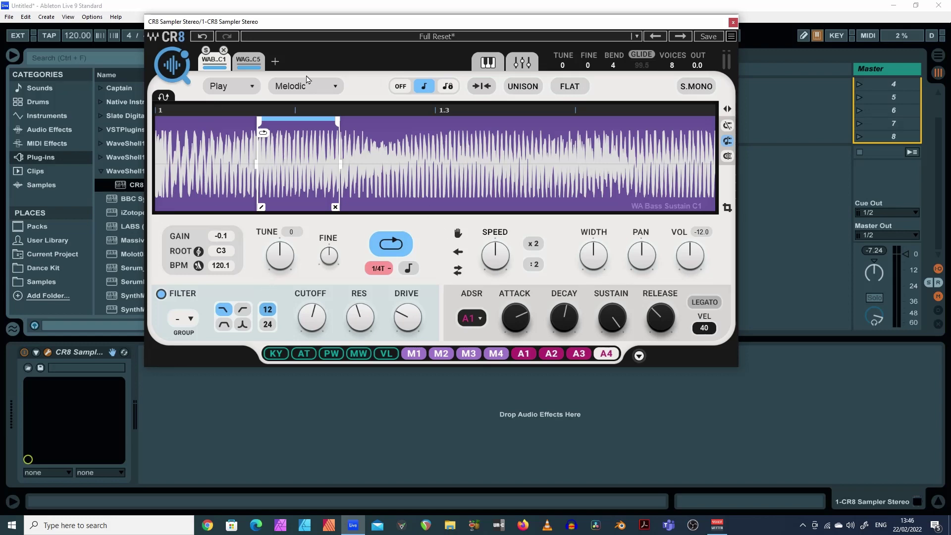
click(250, 89)
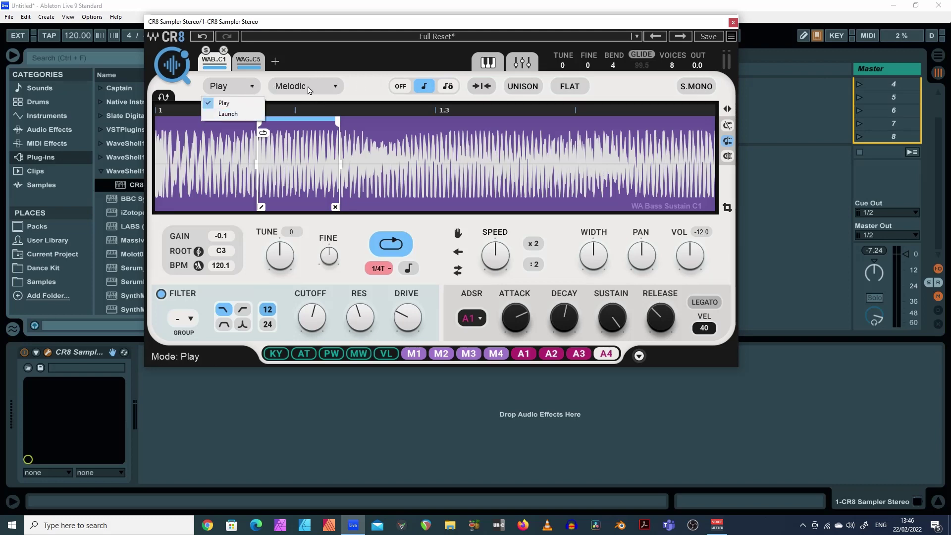
scroll(308, 88, down, 2)
scroll(332, 88, down, 2)
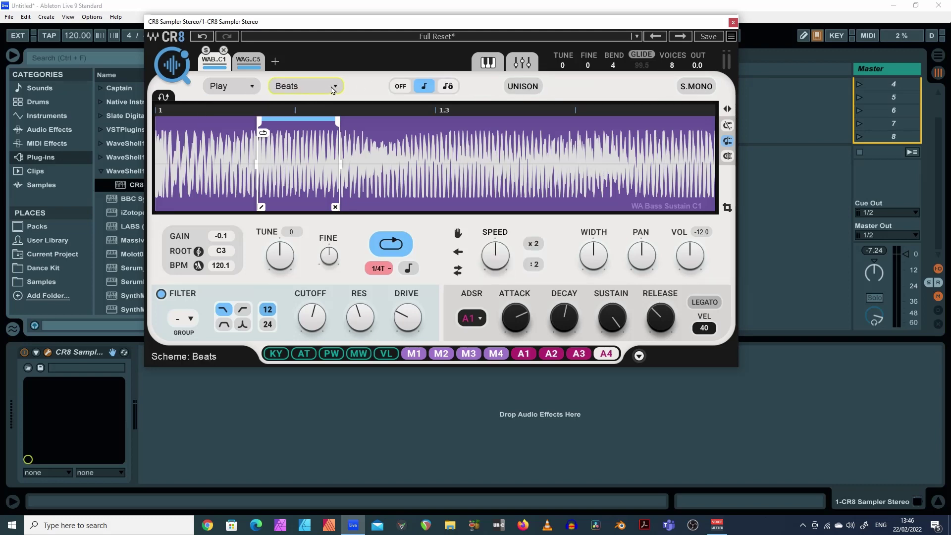
Set the bass sample's sync type to Sync Lock and turn on Unison and the inward-arrows option beside it.
click(448, 88)
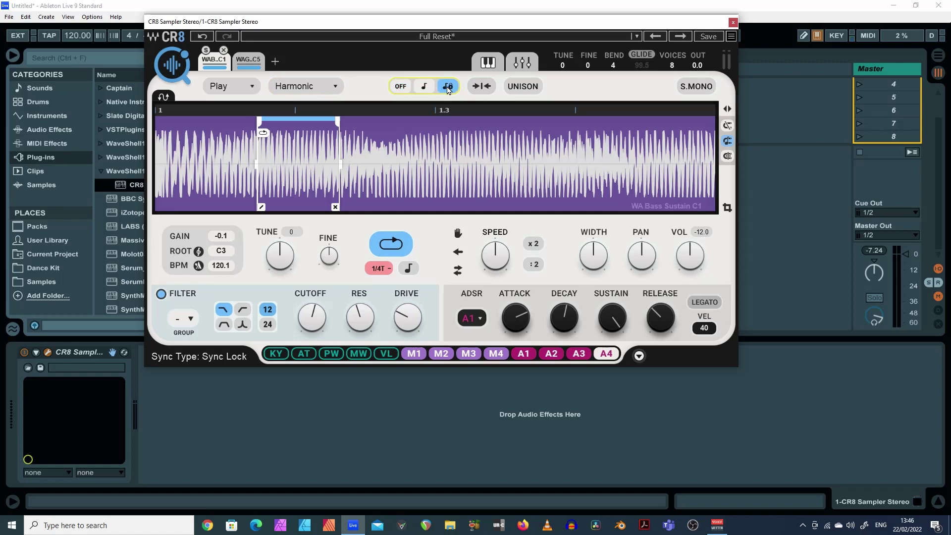
click(481, 86)
click(522, 86)
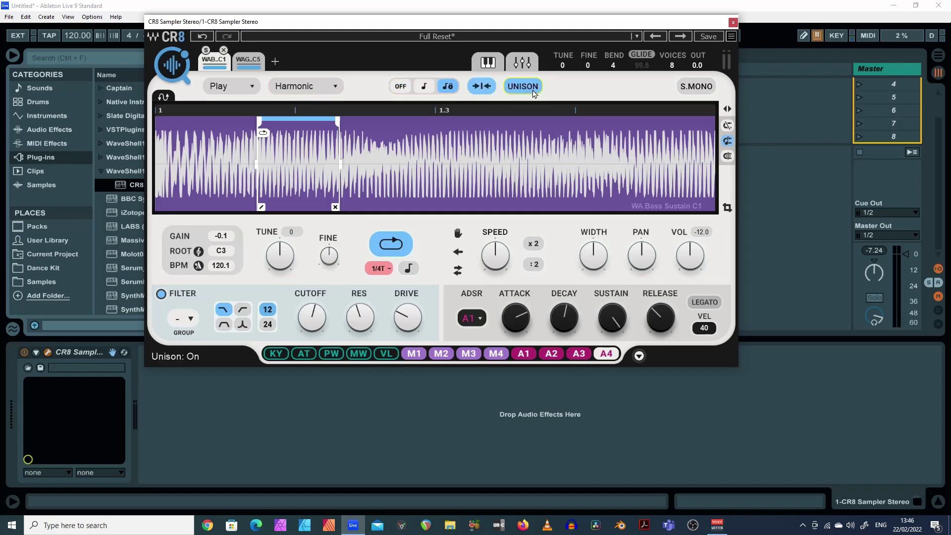
Turn on the curved-arrows waveform mode, extend the bass loop's end to a 1/2 length and crop the sample to the selection.
click(164, 98)
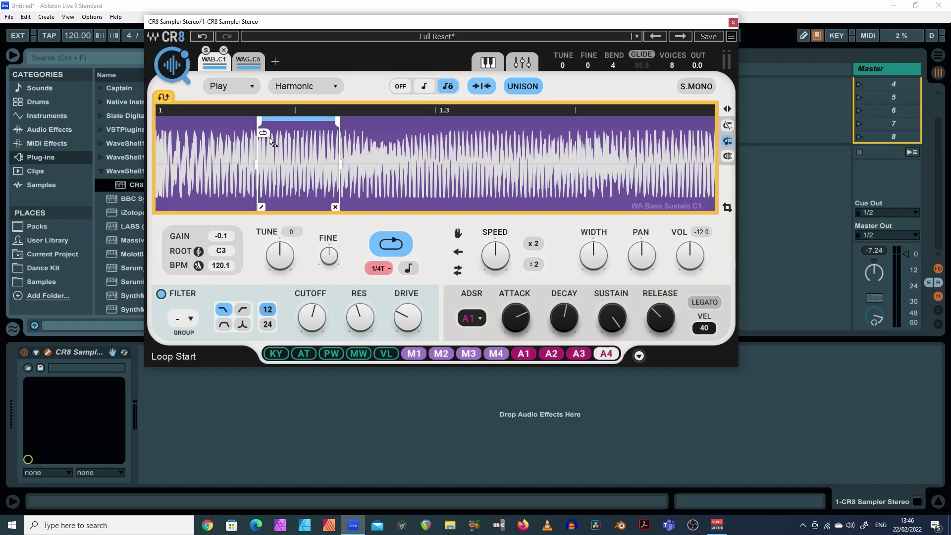
drag(345, 172, 504, 173)
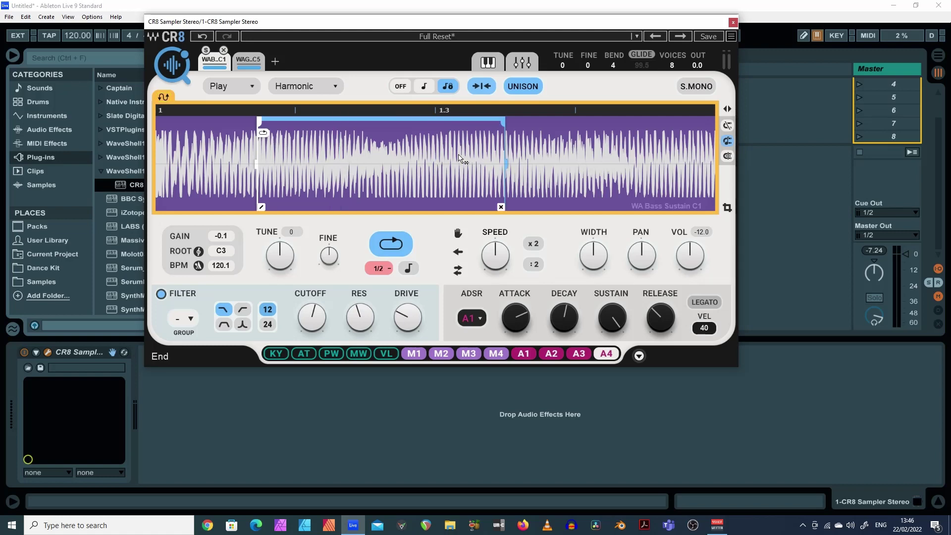
click(727, 209)
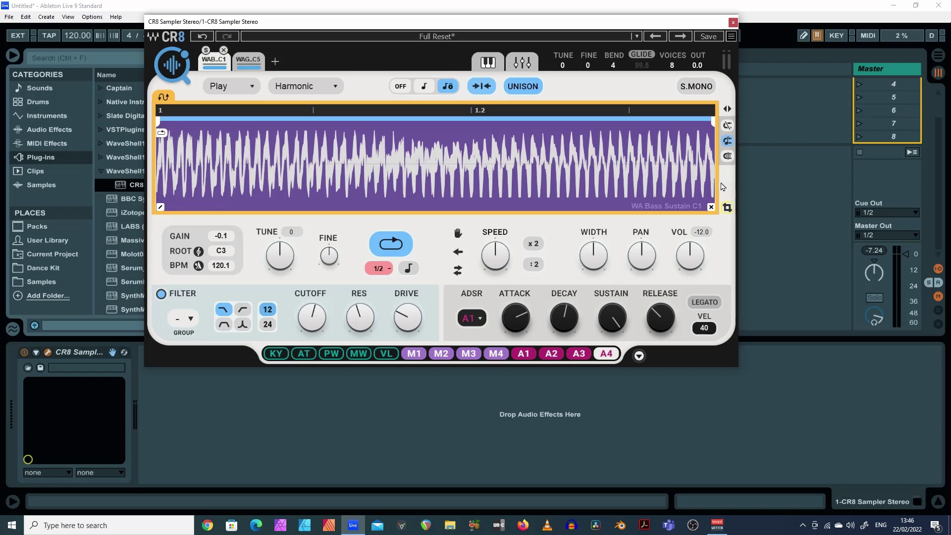
Shorten the cropped bass sample's loop to 1/4 and turn off the curved-arrows waveform mode.
drag(716, 188, 560, 190)
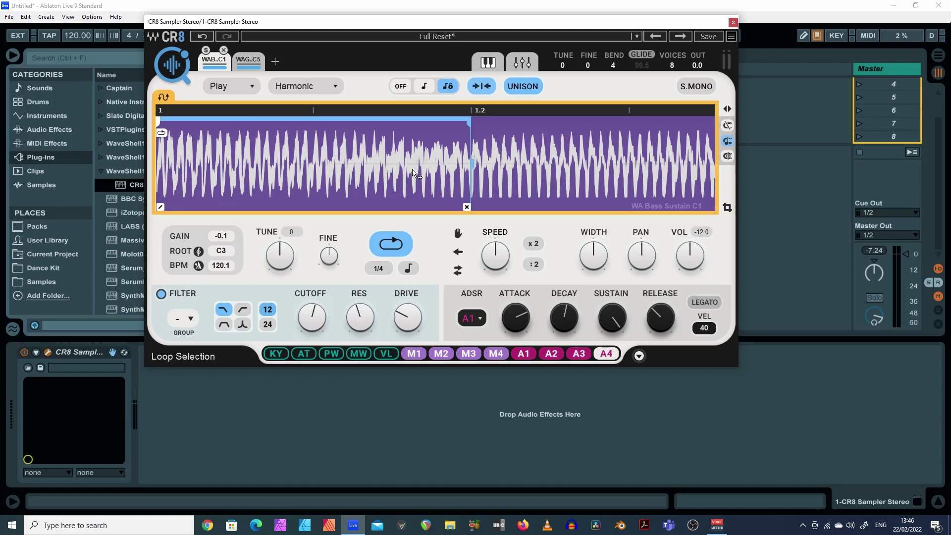
click(163, 99)
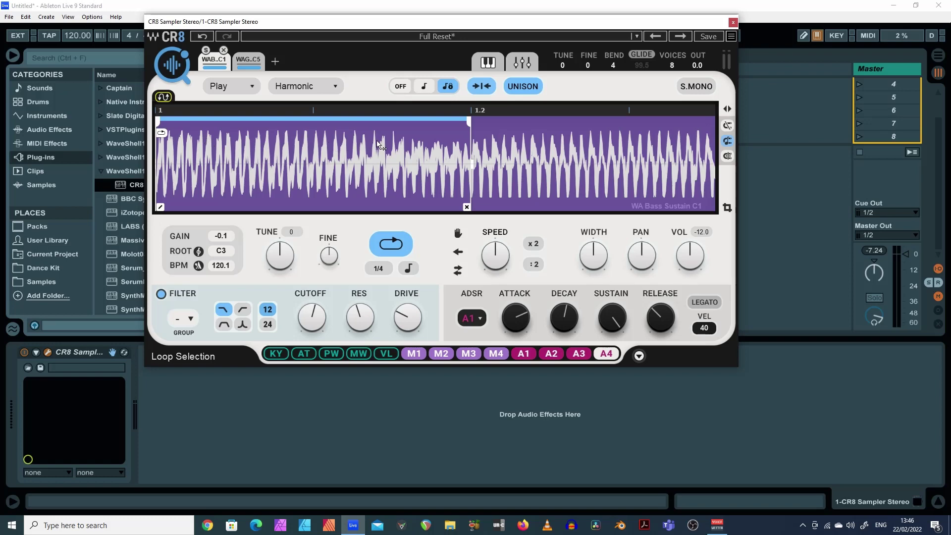